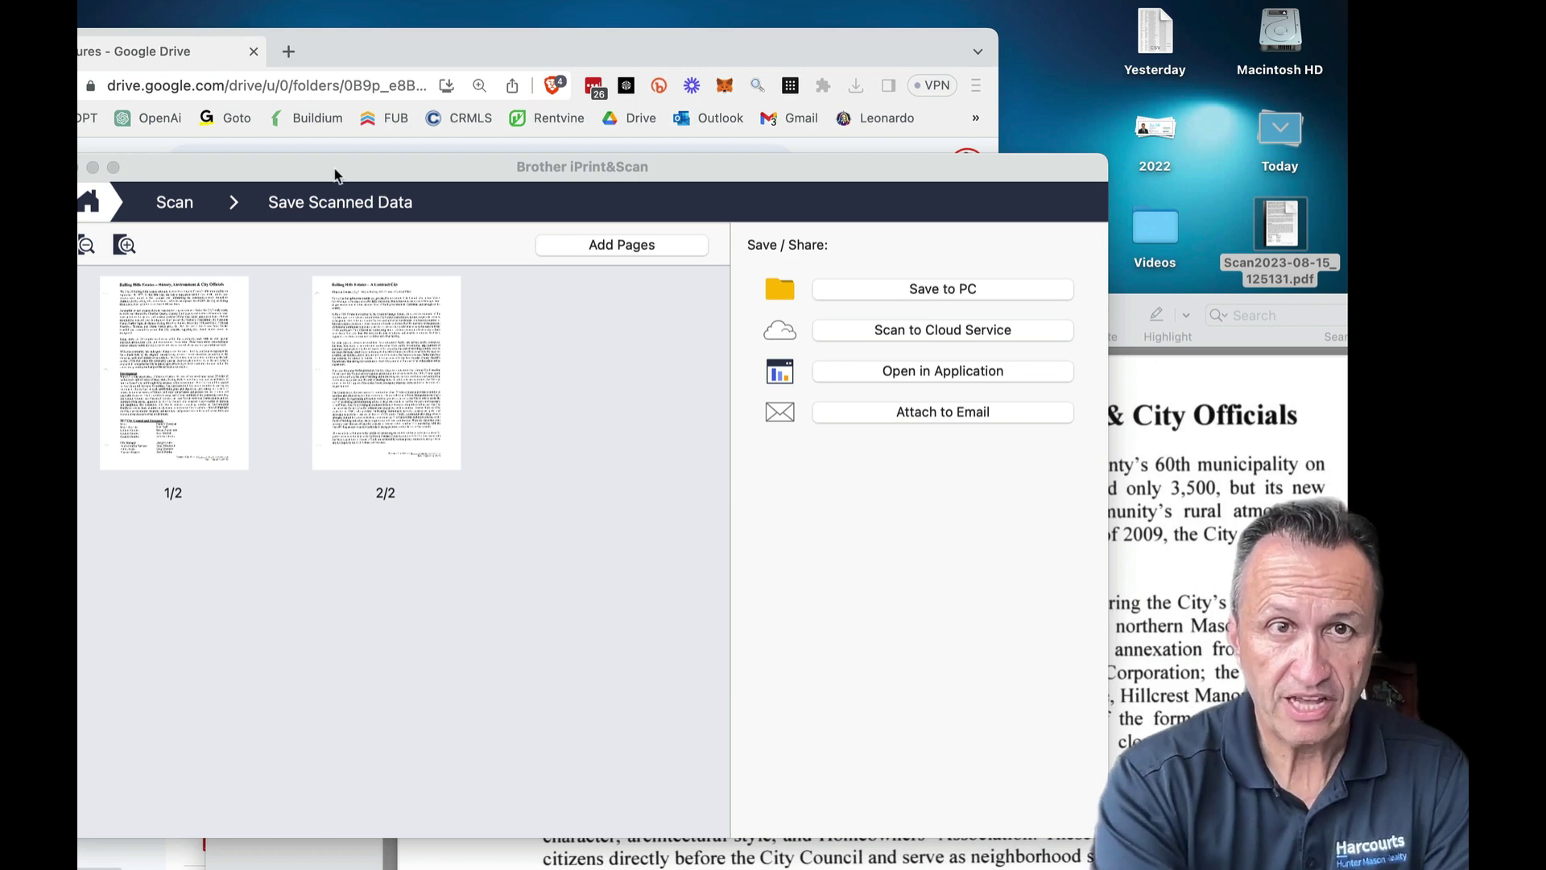
Drag the Save Scanned Data window into fuller view to review the two-page scan.
left_click_drag(383, 164, 441, 116)
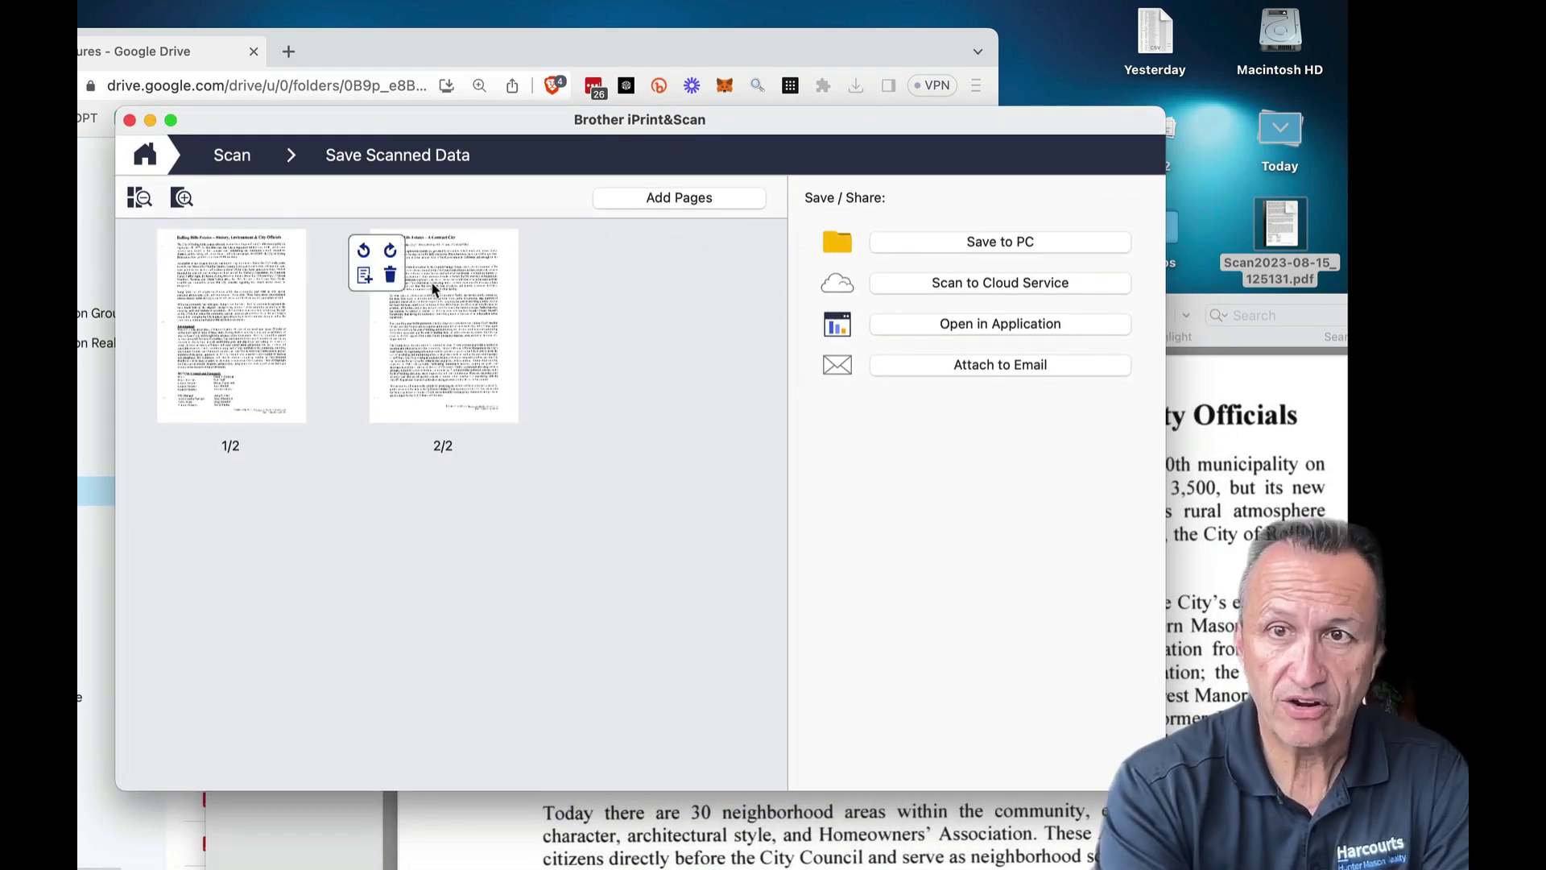
Bring Scan2023-08-15_125131.pdf forward in Preview and confirm its scanned text is selectable.
left_click(1320, 495)
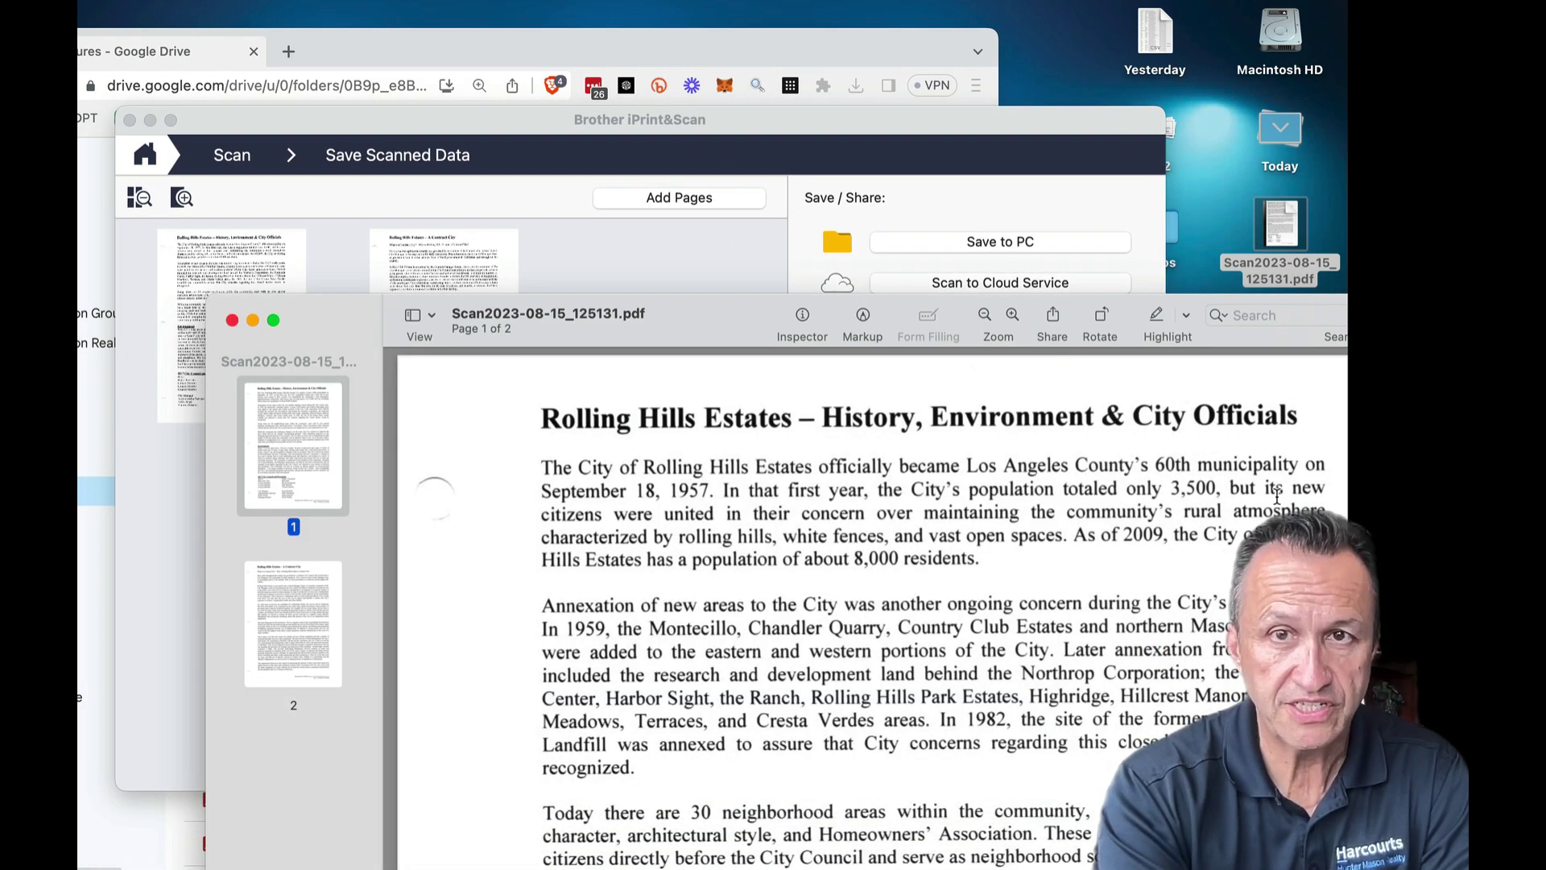
left_click_drag(727, 348, 519, 150)
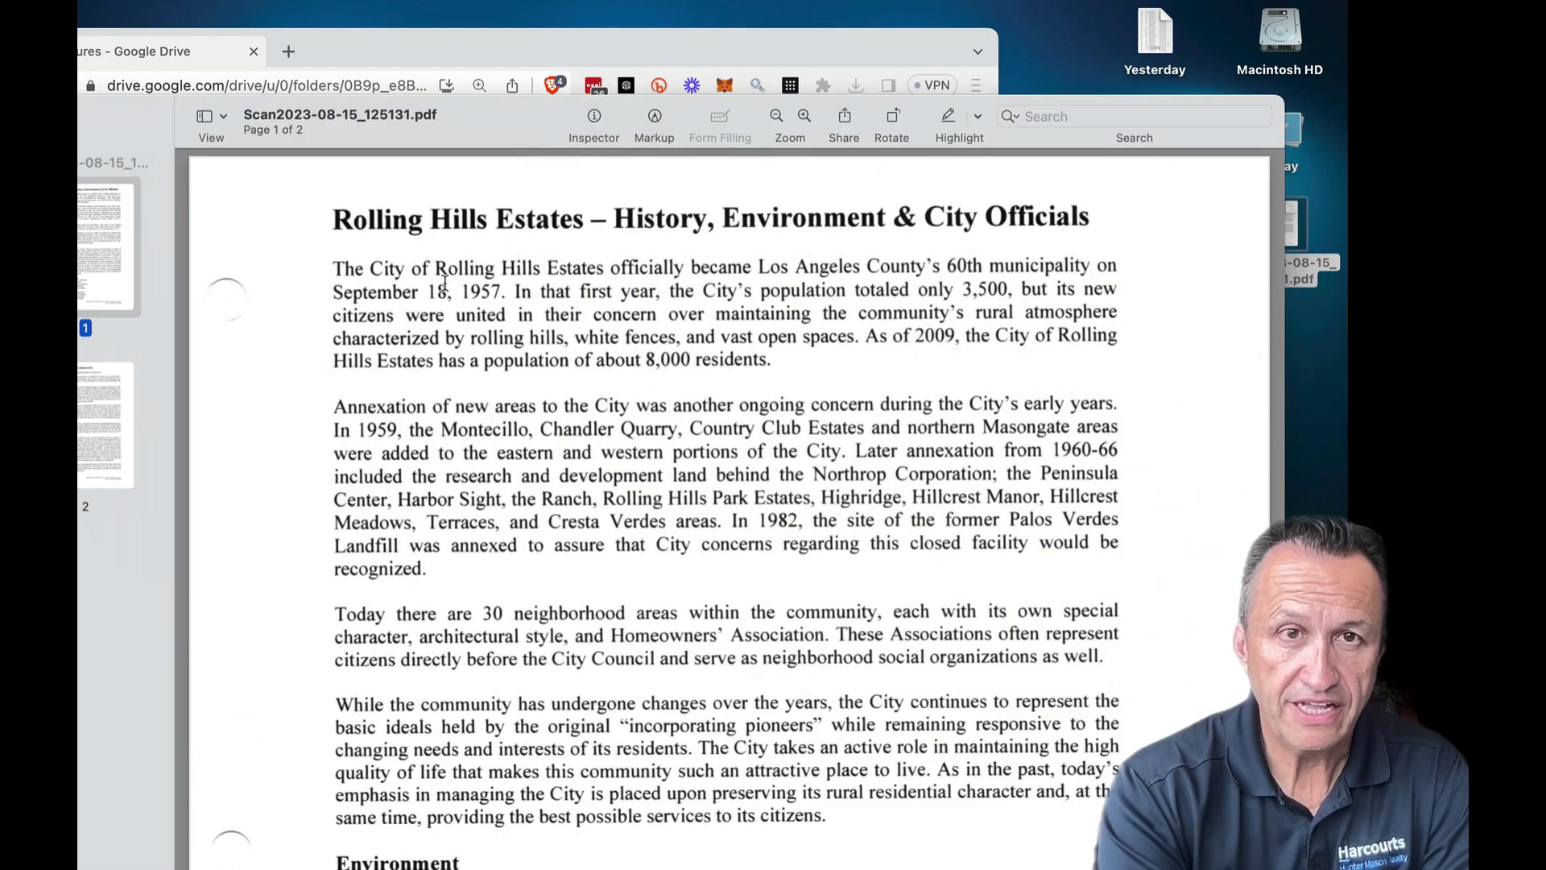
right_click(324, 268)
left_click(757, 480)
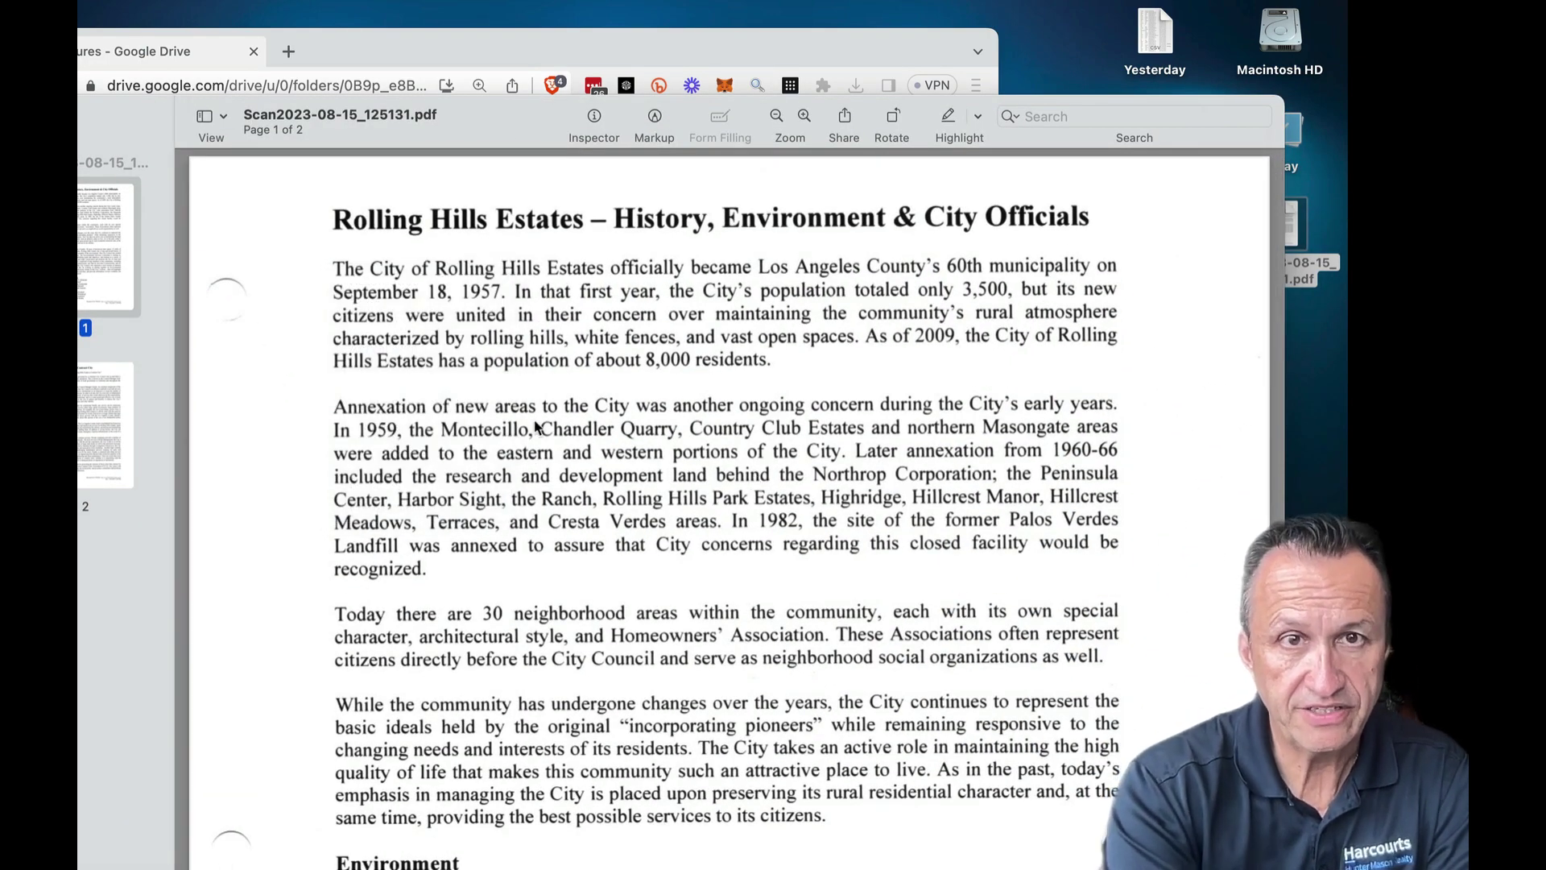
left_click_drag(496, 381, 531, 361)
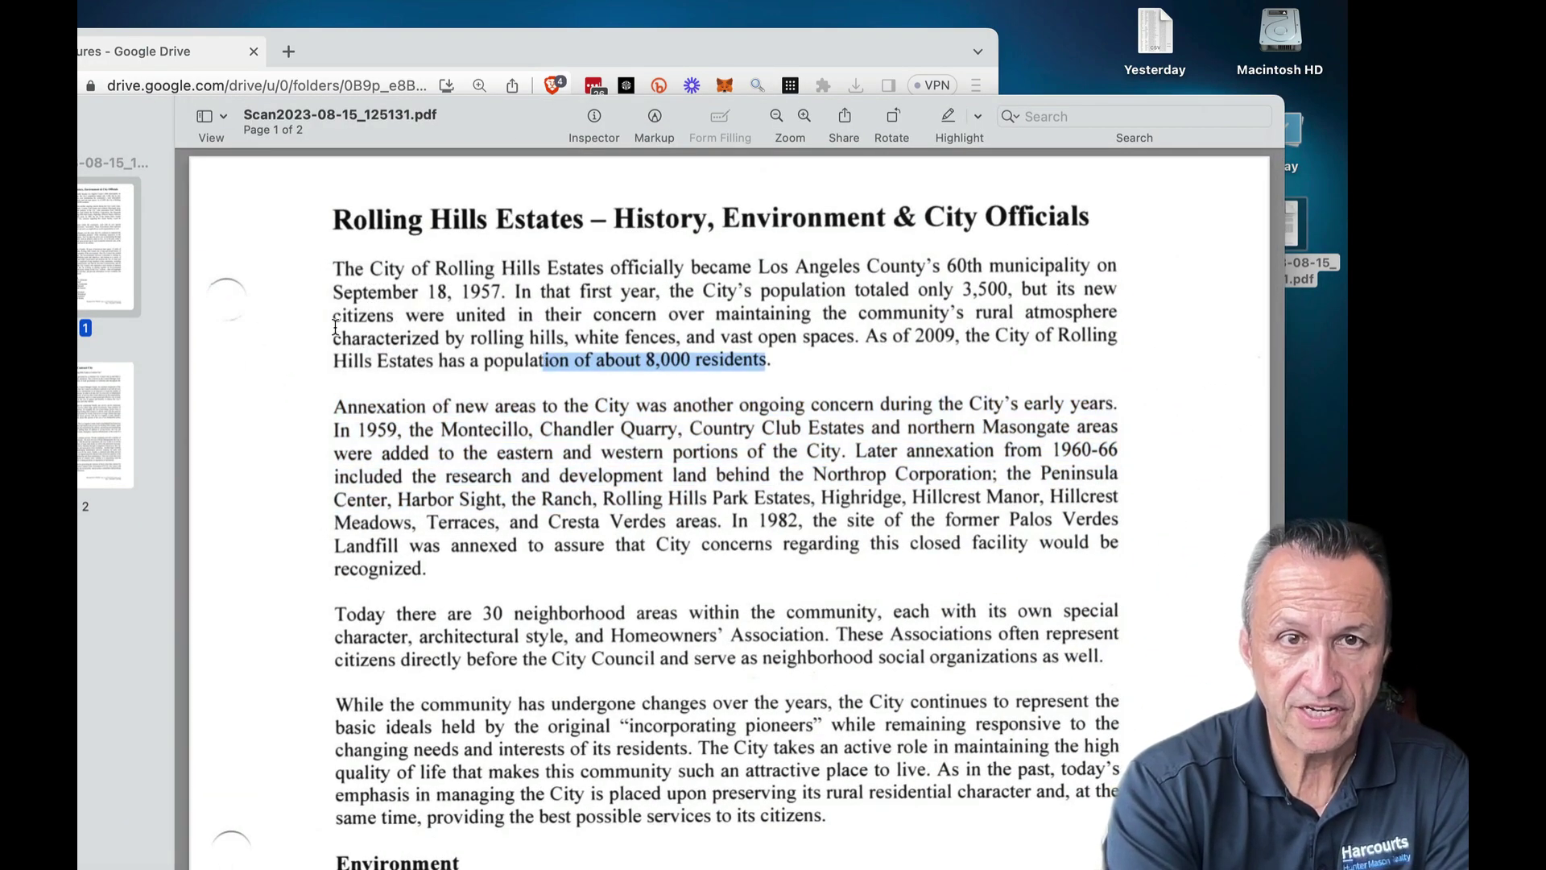
left_click_drag(336, 328, 526, 409)
left_click(874, 533)
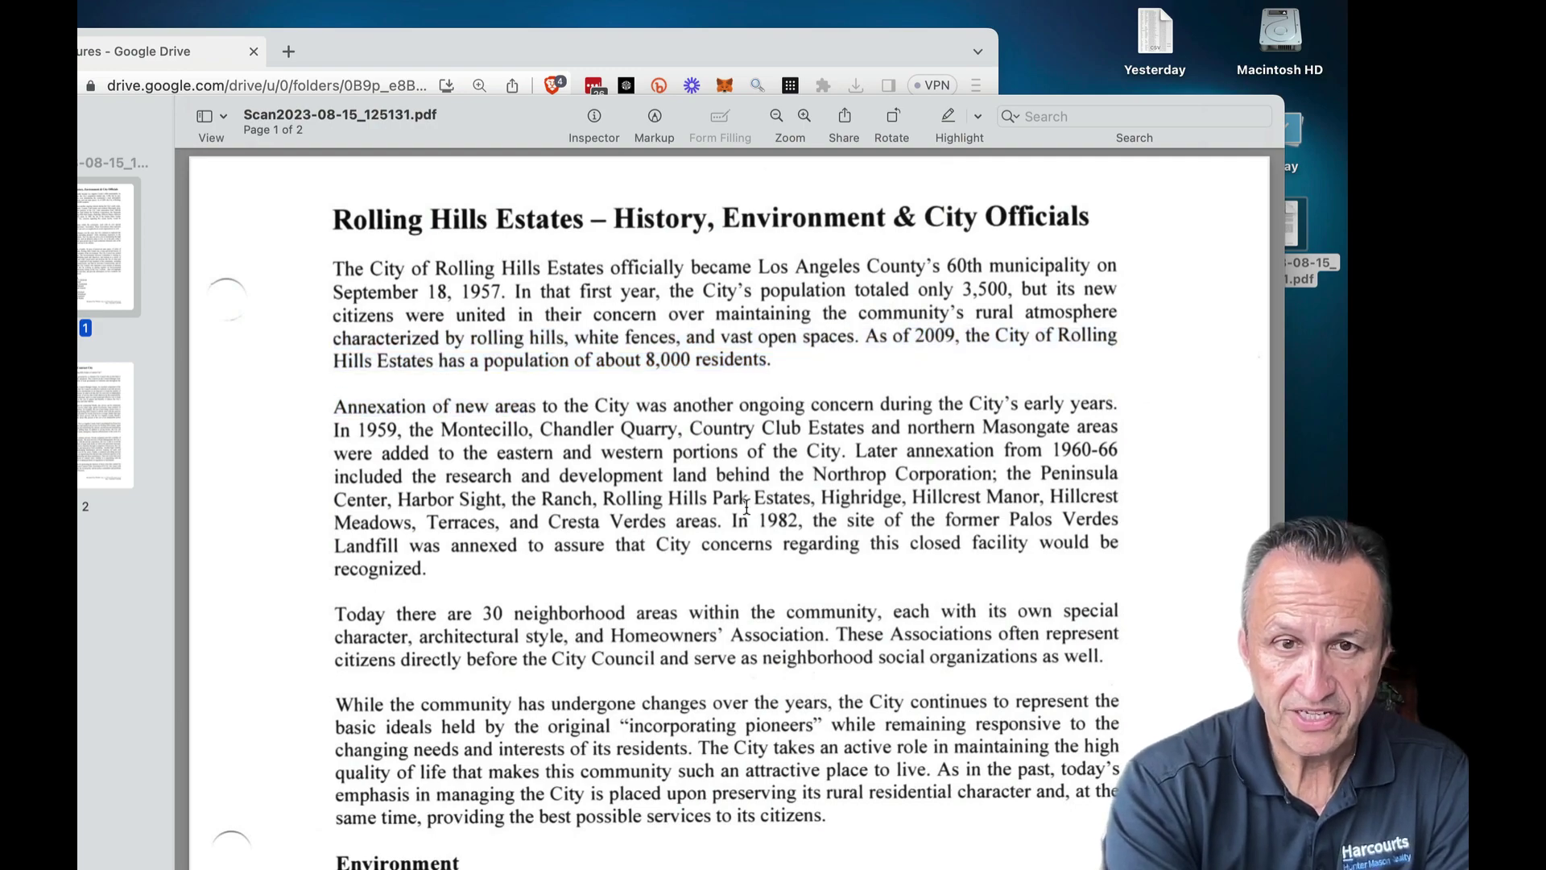
Scroll through pages 1 and 2 of the scan, then return to Google Drive.
scroll(591, 587, "down", 15)
scroll(590, 587, "down", 20)
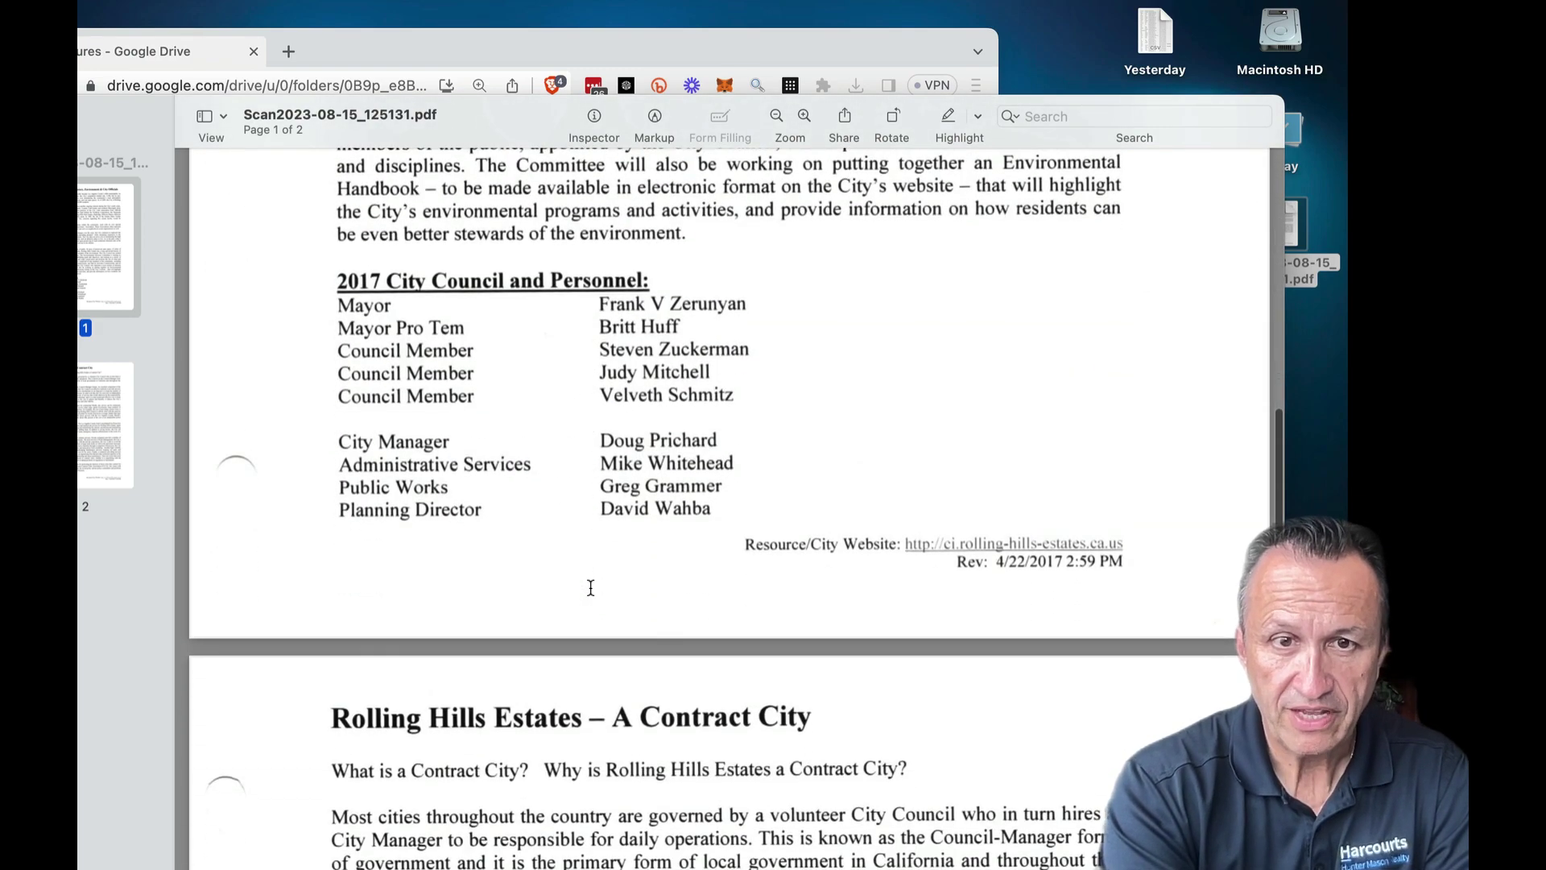
scroll(590, 587, "up", 7)
scroll(590, 587, "up", 1)
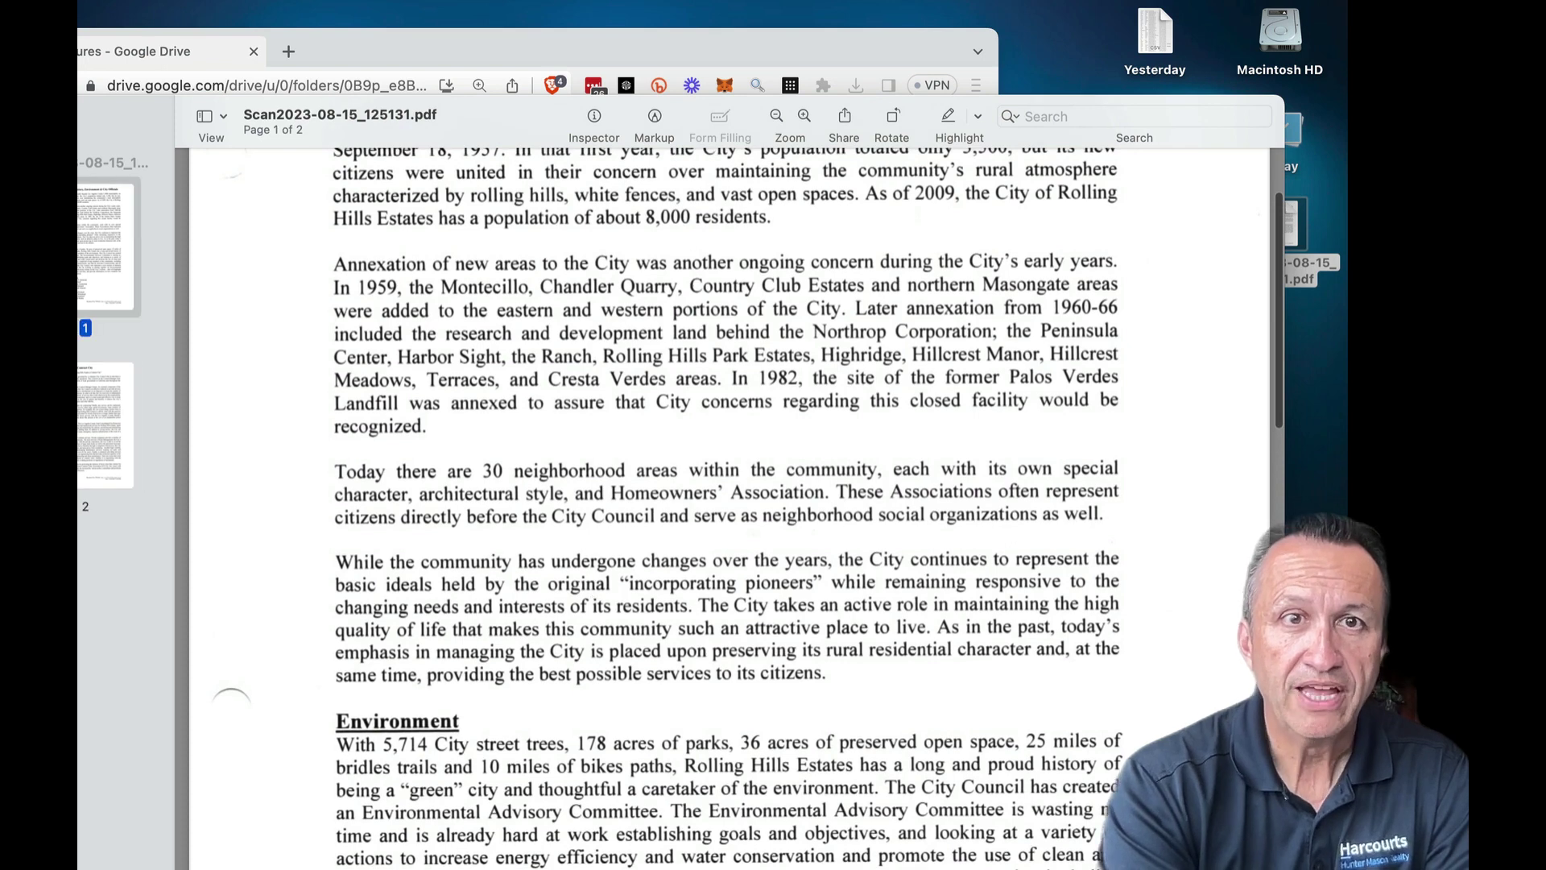
left_click(612, 42)
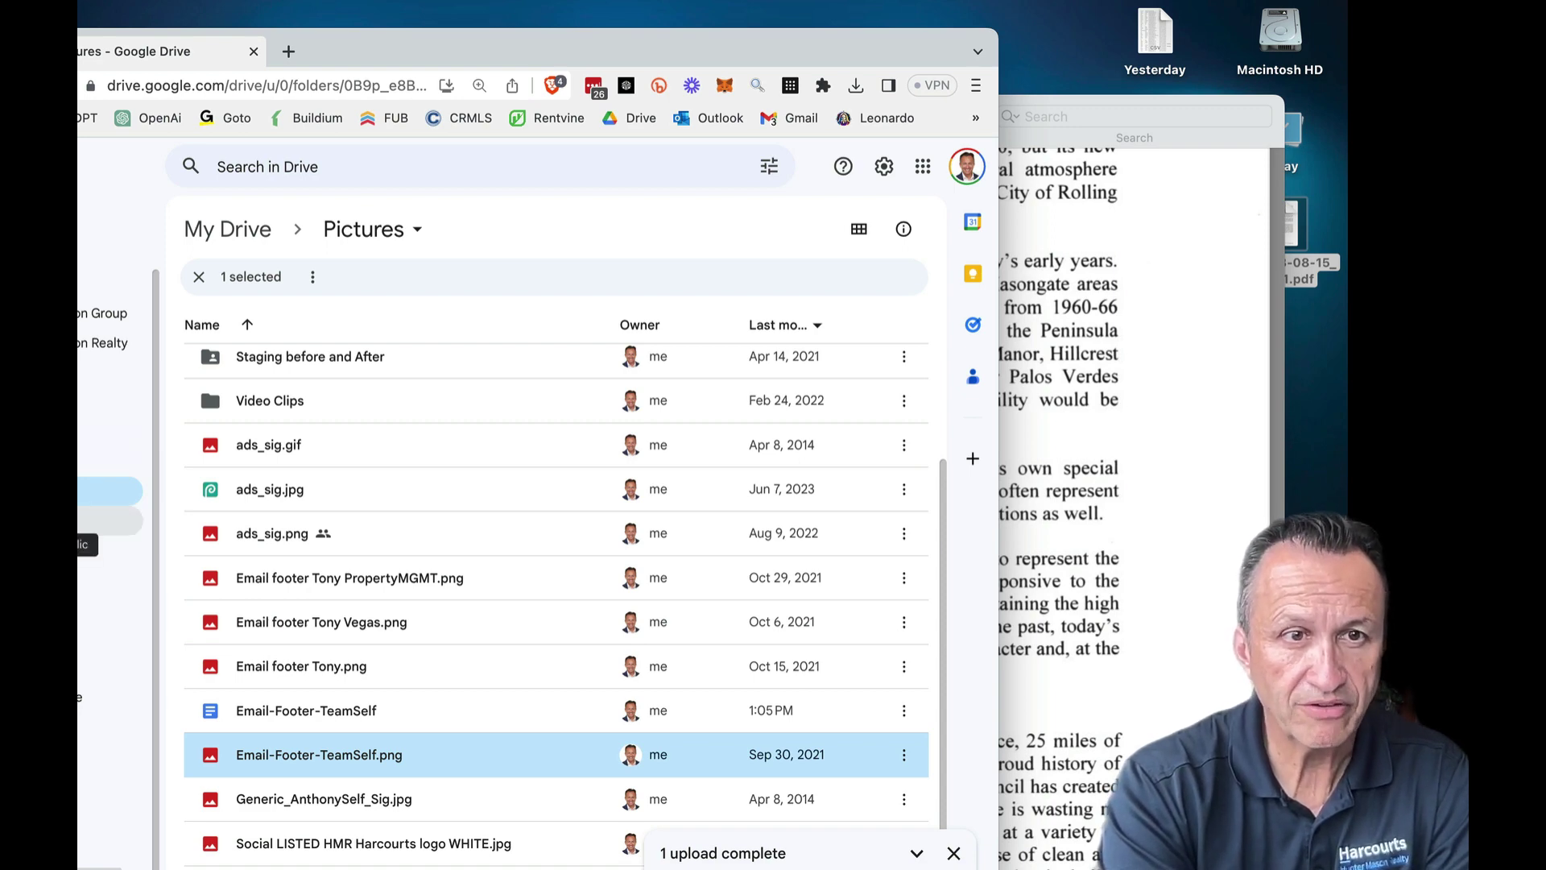
Preview Scan2023-08-15_125131.pdf twice from the Public folder to check its contents.
left_click(104, 519)
scroll(580, 556, "down", 5)
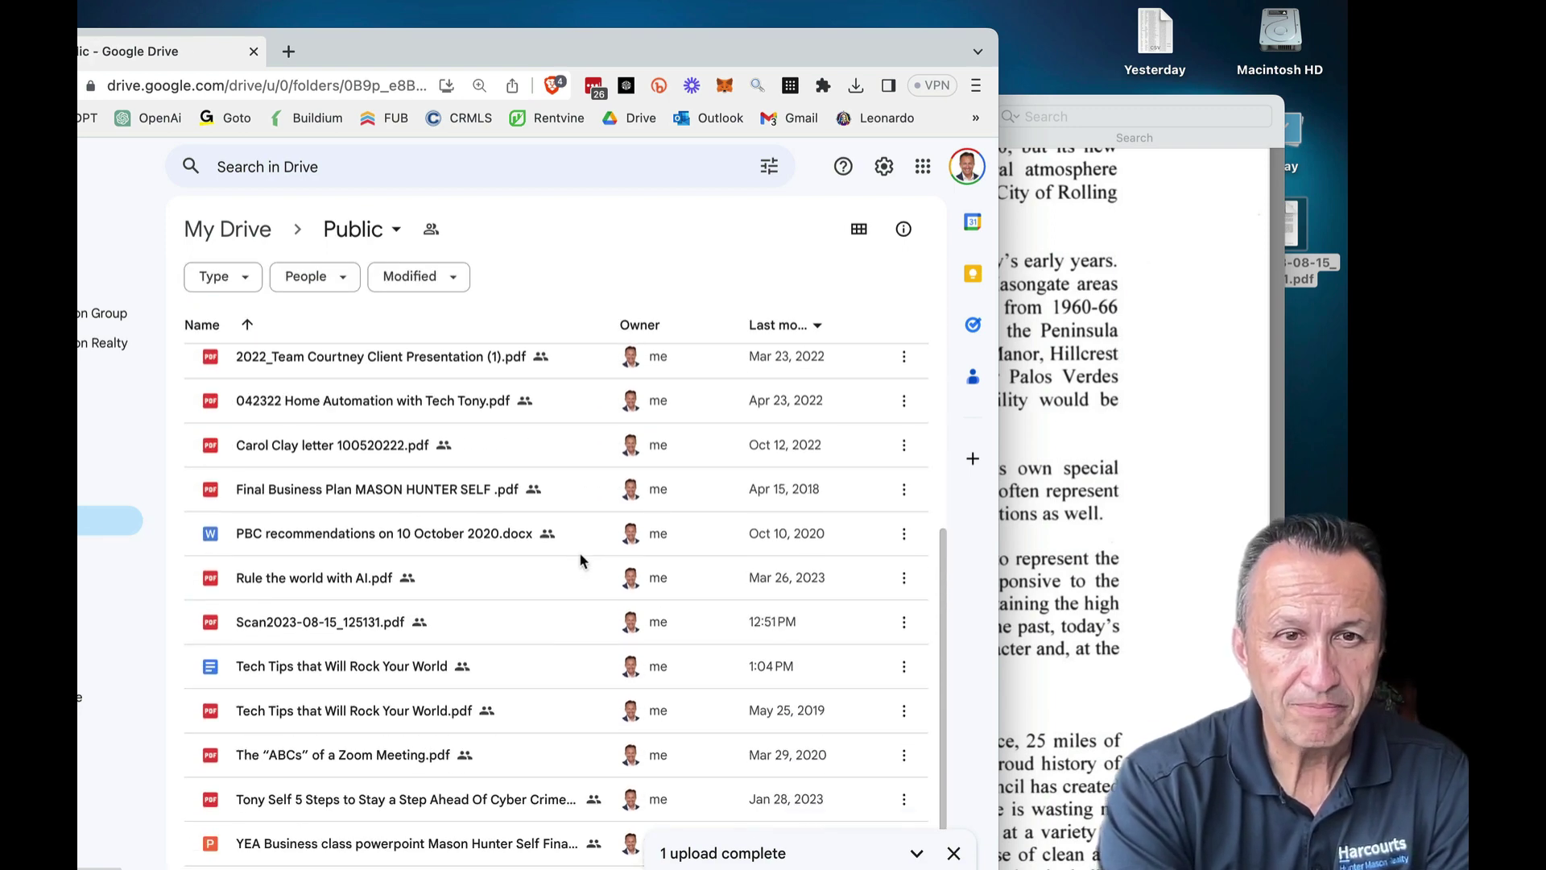
double_click(268, 622)
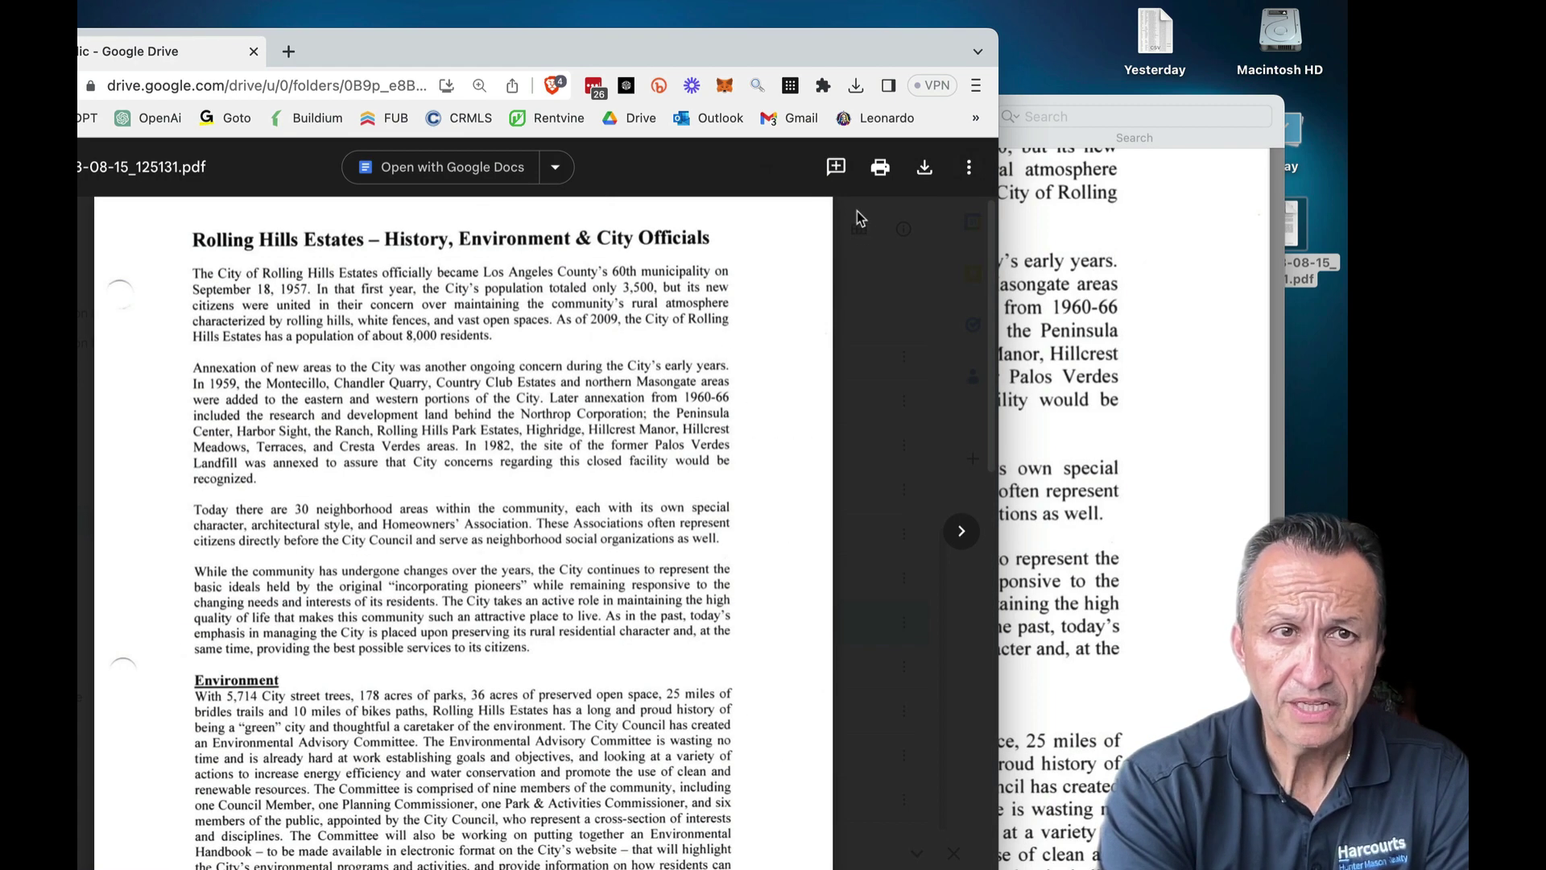
key("Escape")
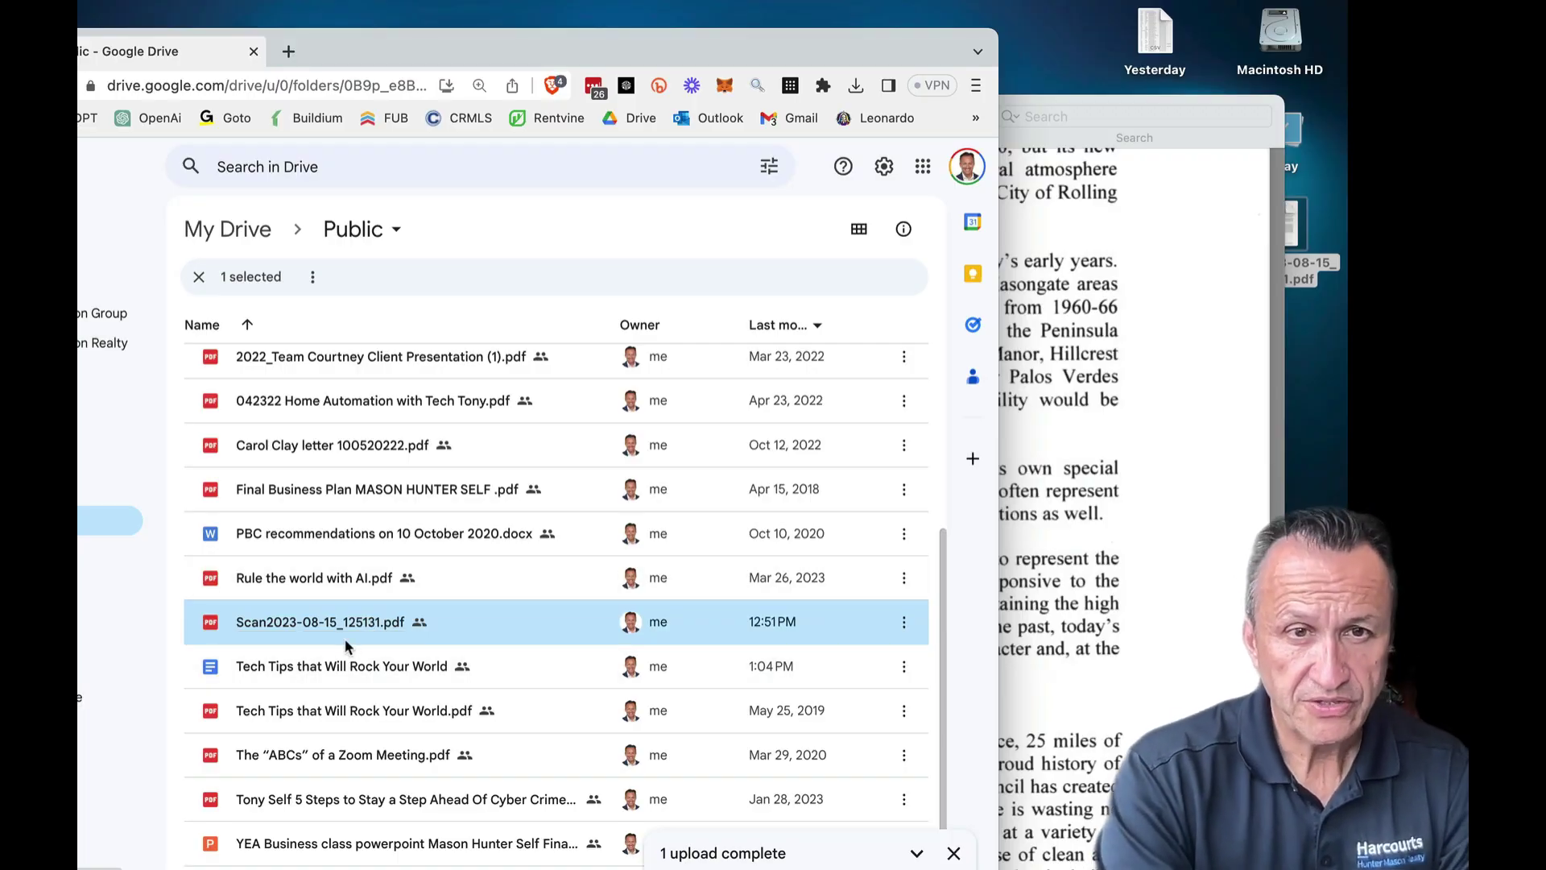
double_click(283, 619)
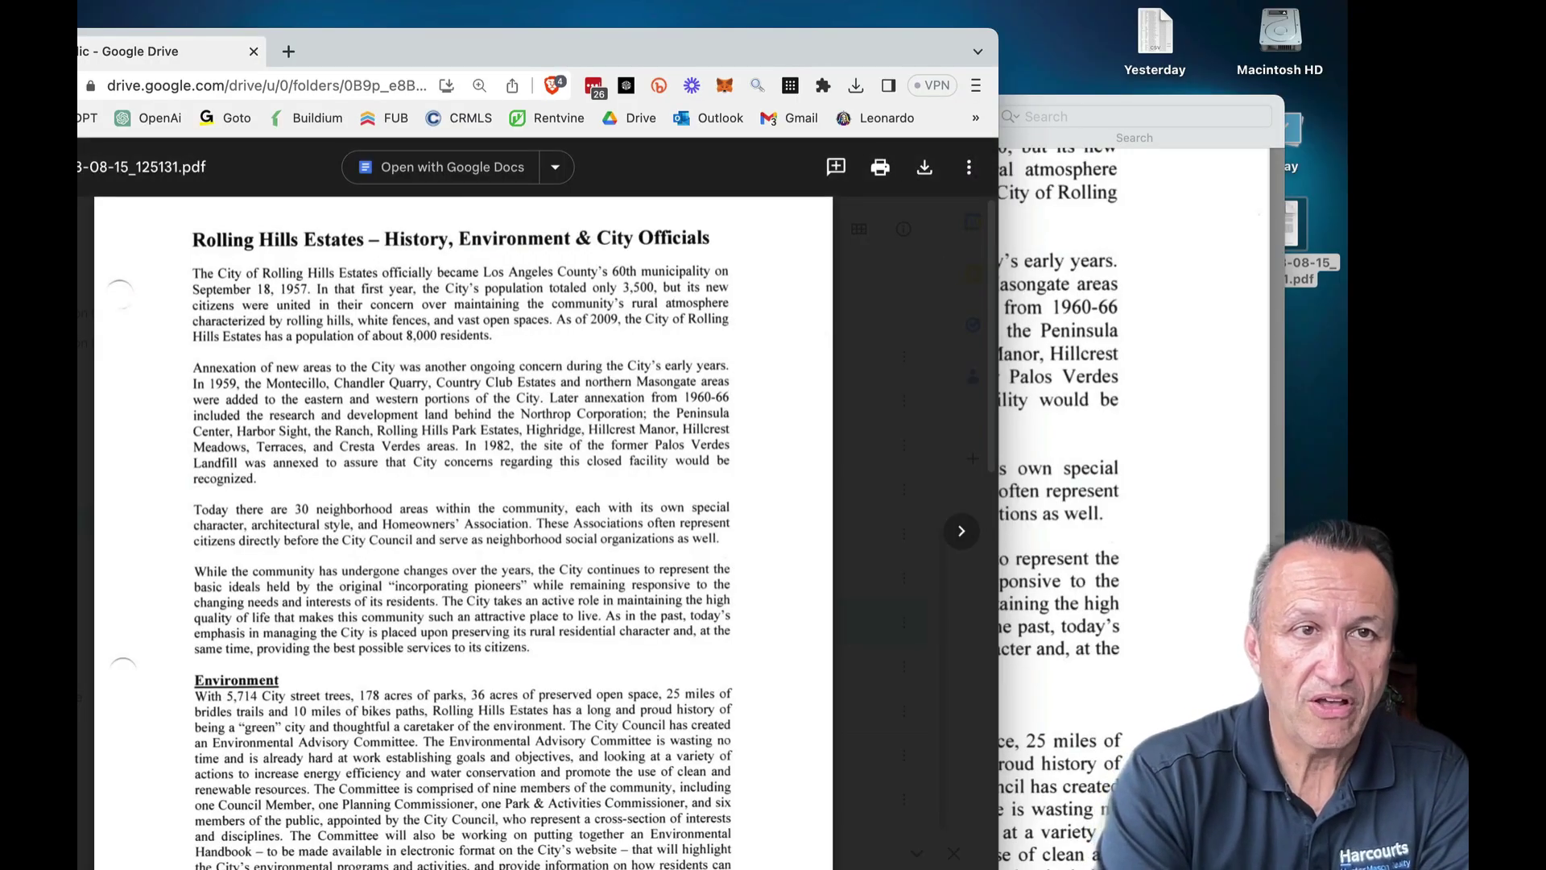
key("Escape")
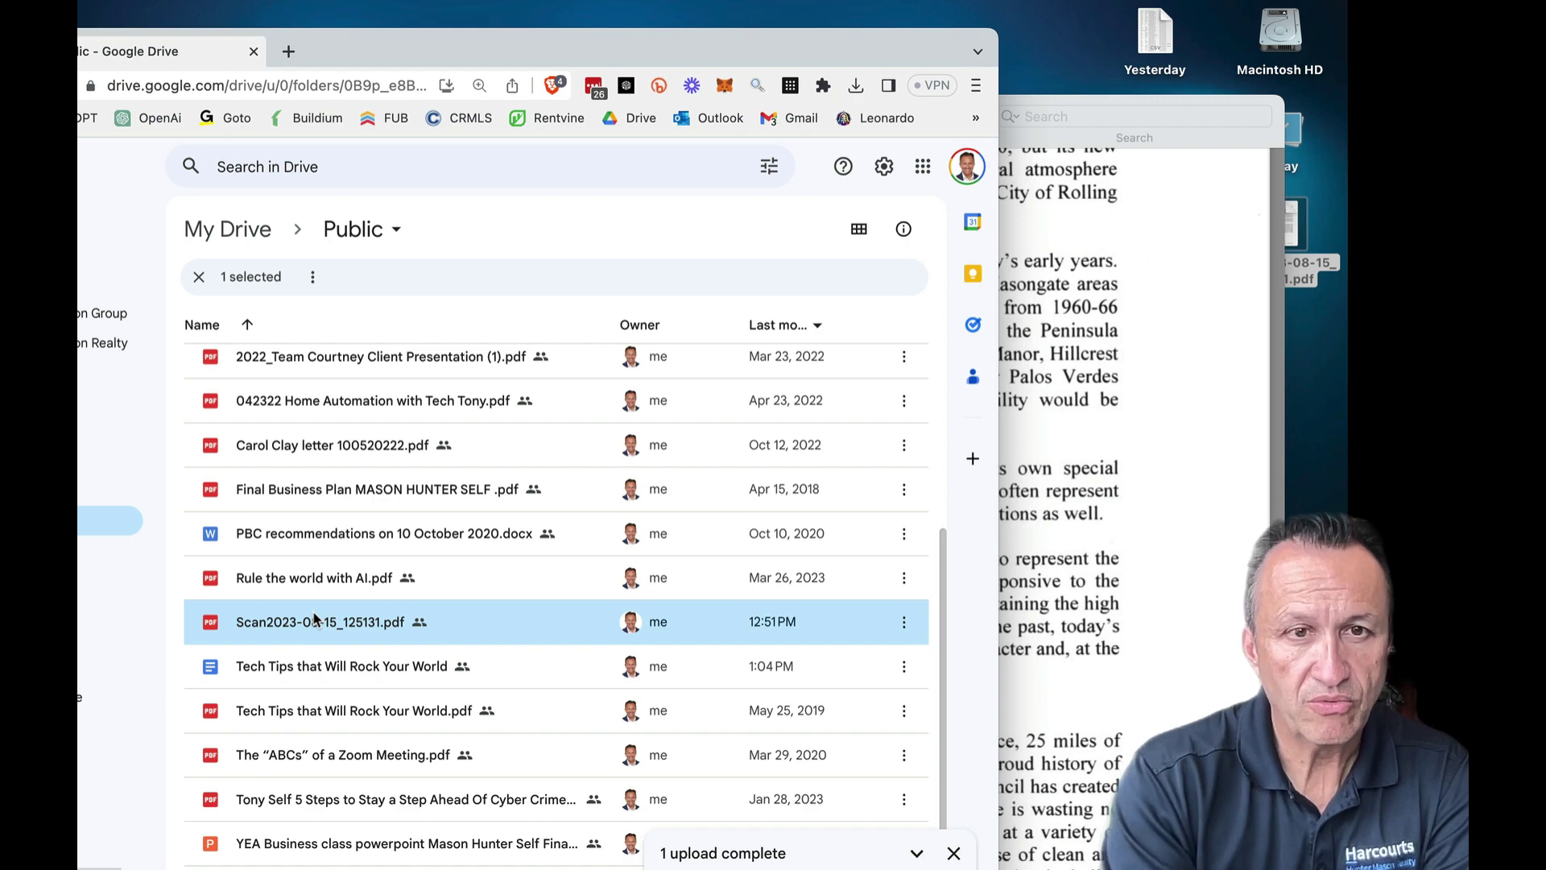
Open Scan2023-08-15_125131.pdf with Google Docs to convert it into editable text.
right_click(335, 626)
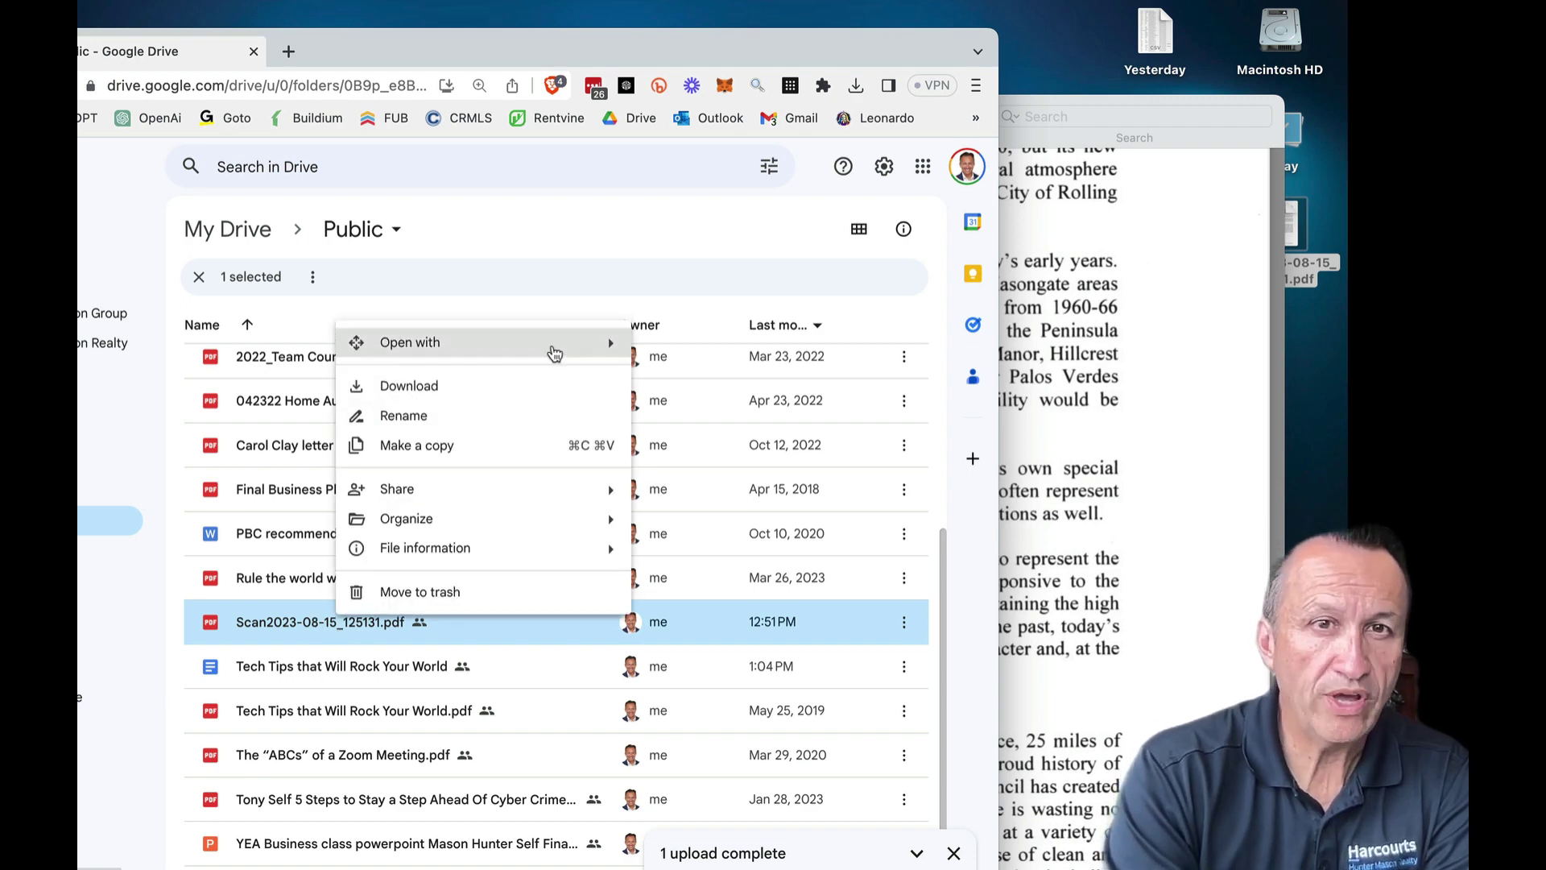
mouse_move(556, 352)
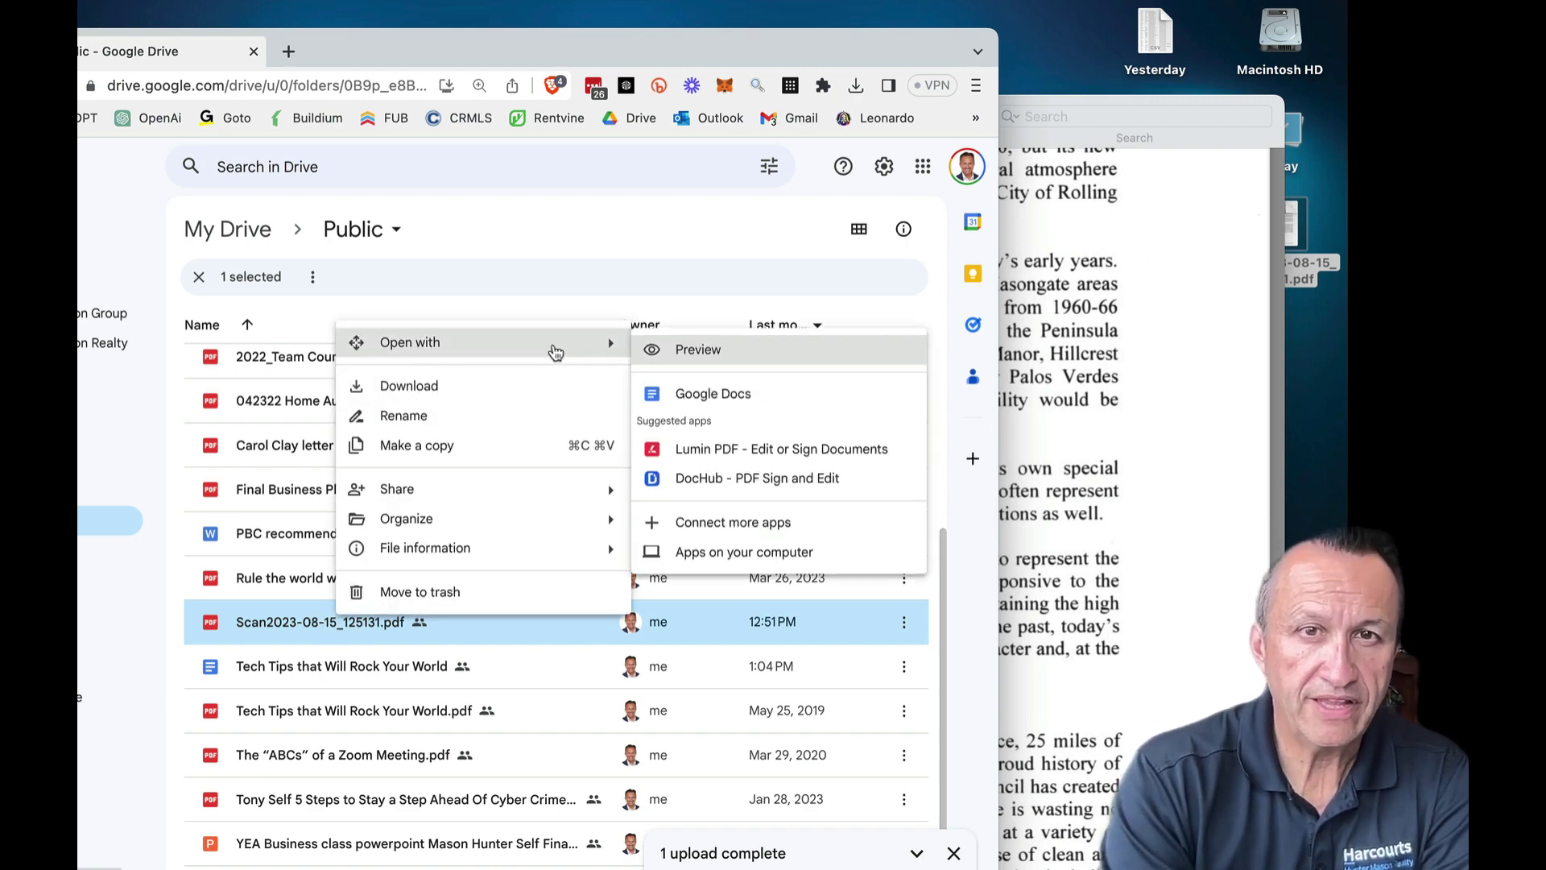
left_click(738, 396)
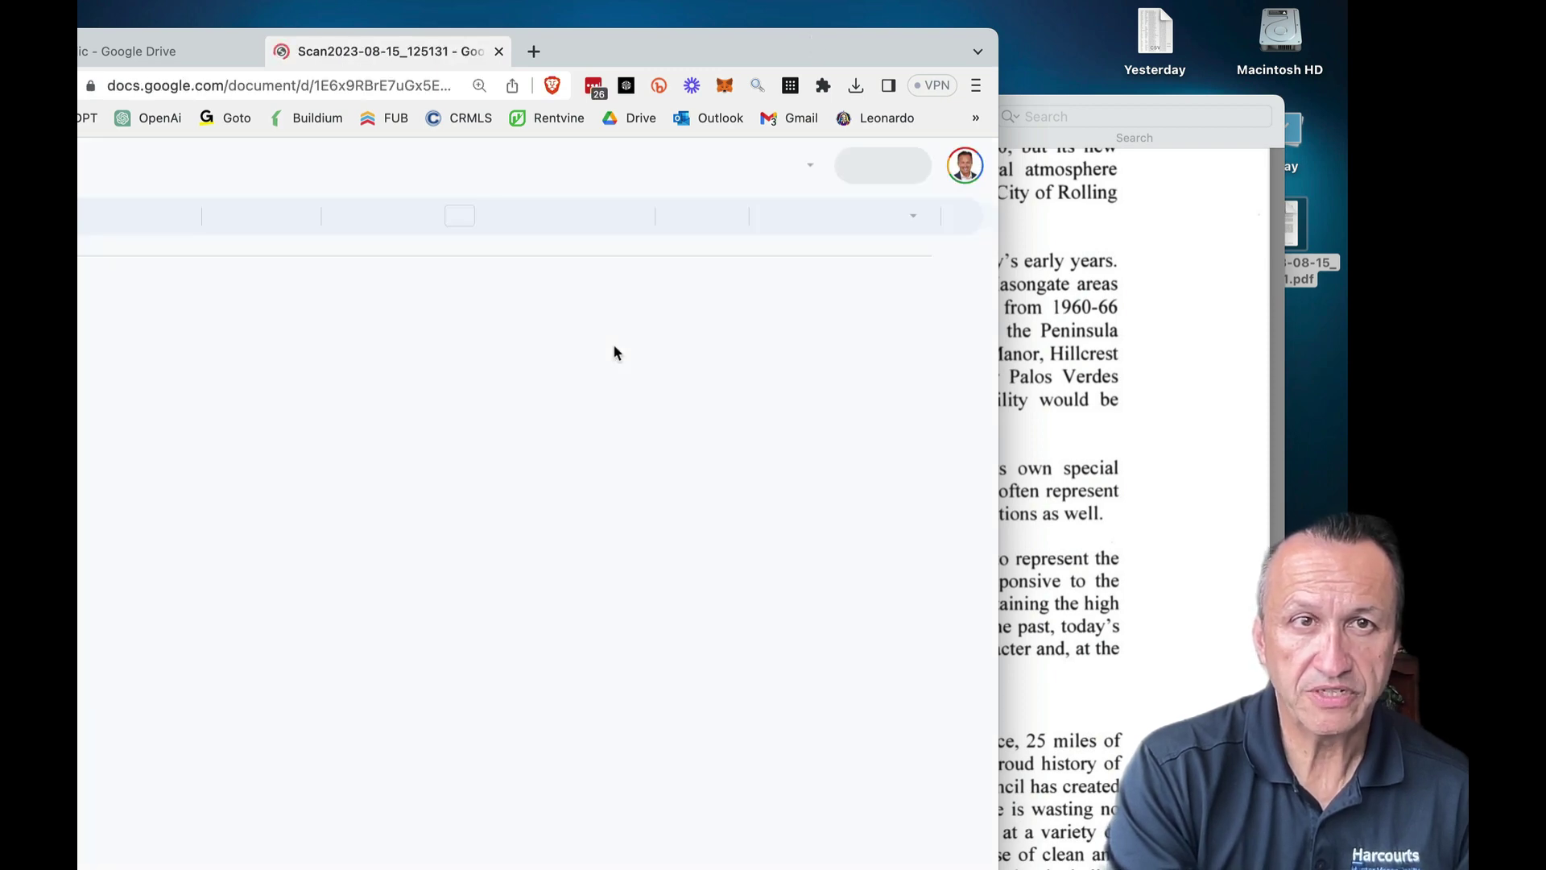
Maximize the window, dismiss the pageless card, and hide the Docs menus.
double_click(829, 37)
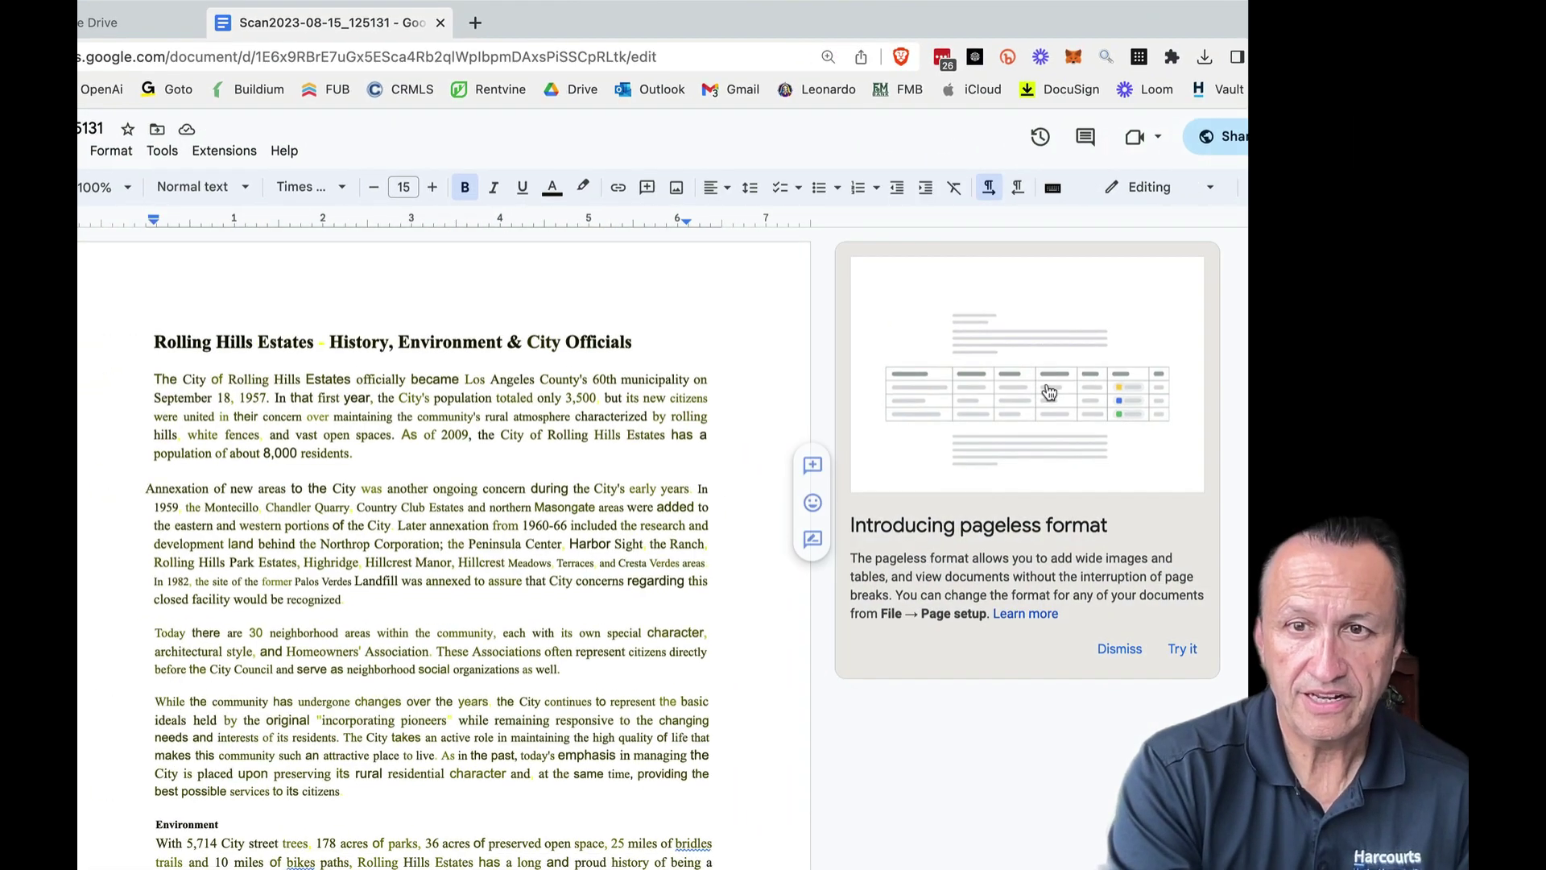
left_click(1119, 649)
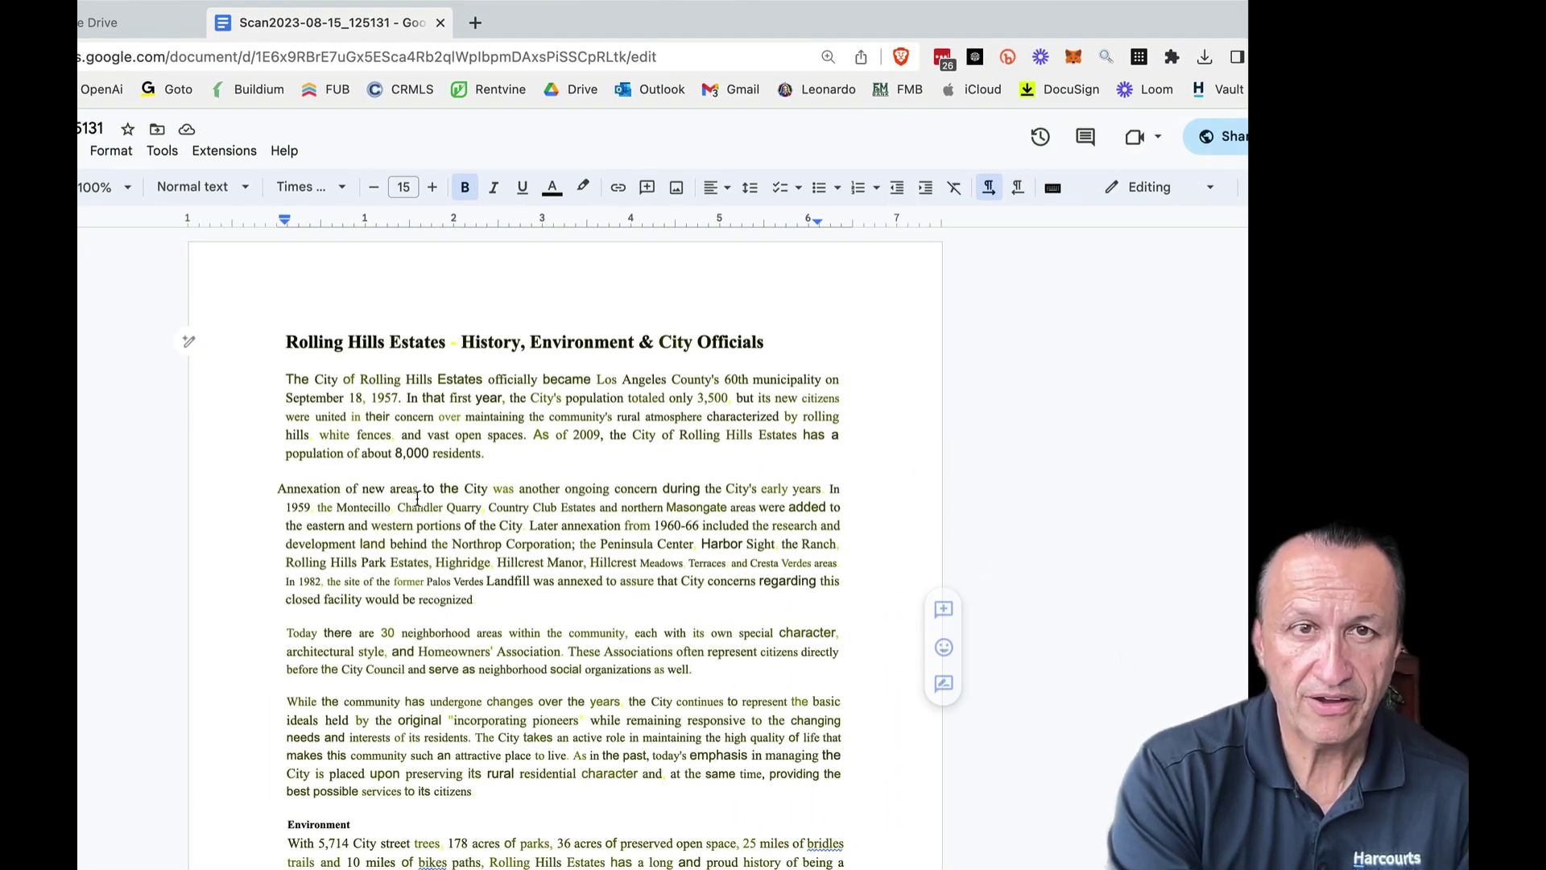
key("ctrl+shift+f")
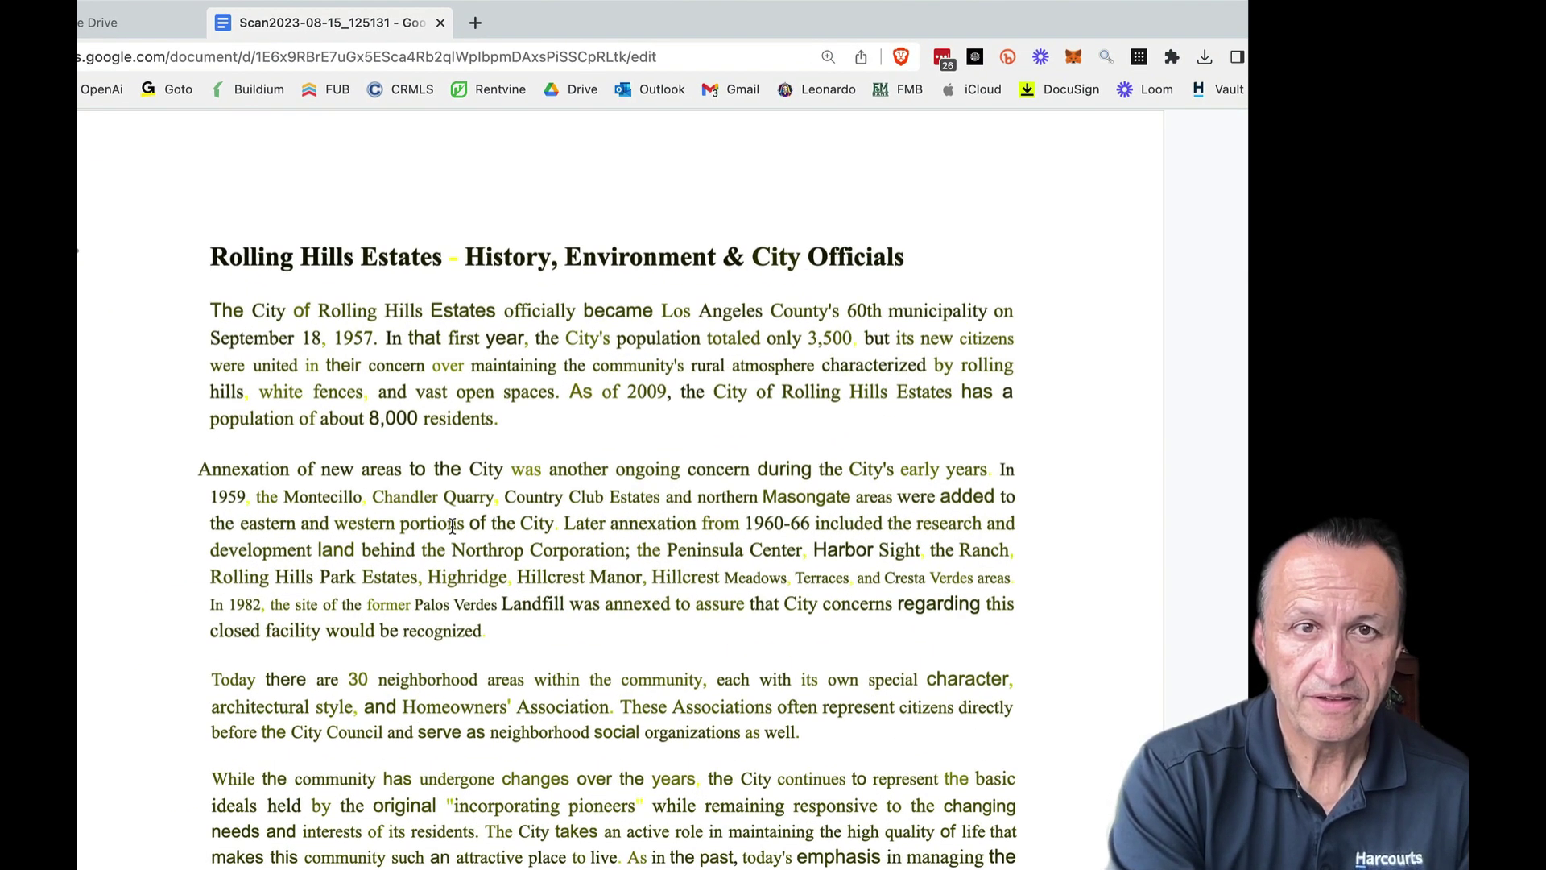
Copy the article text from the title through 'citizens.' and open a new tab.
left_click_drag(215, 300, 653, 507)
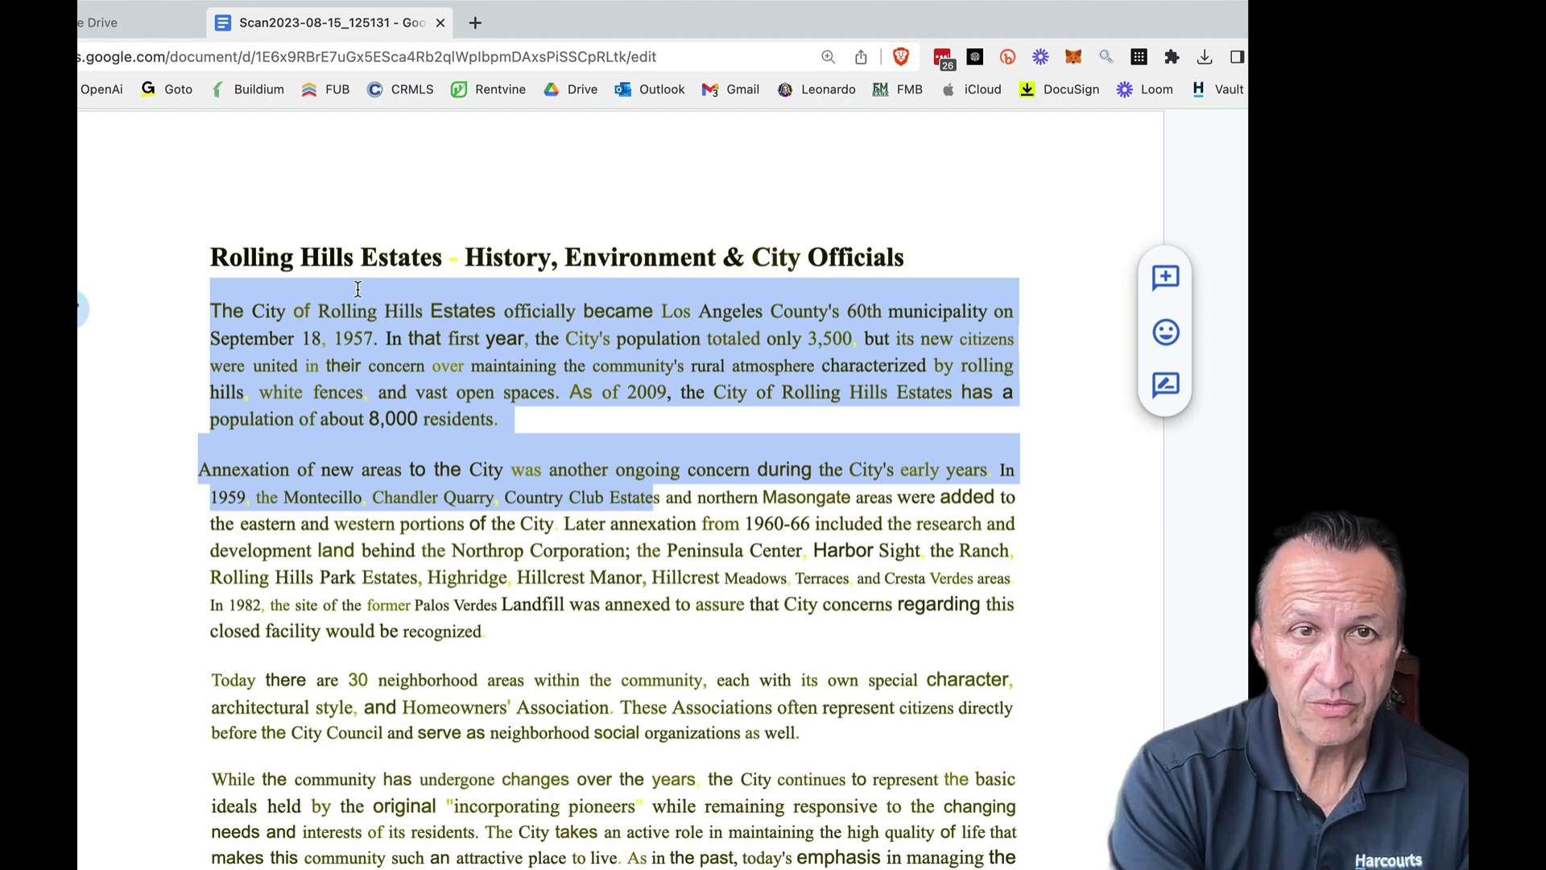
left_click(291, 315)
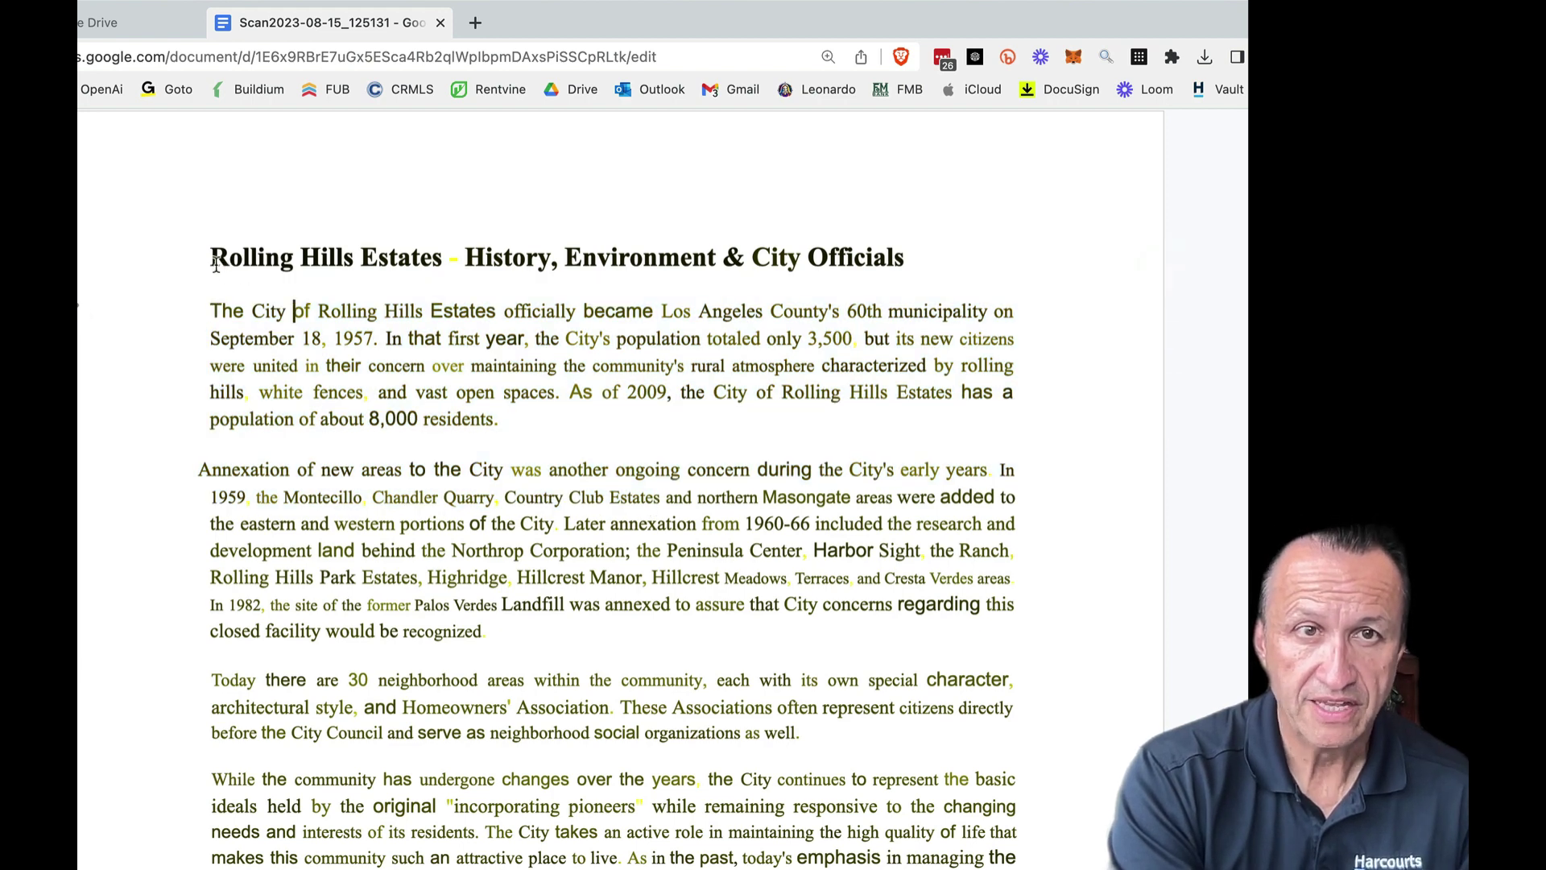
key("alt+shift+Down")
key("alt+shift+Down")
key("alt+shift+Down")
key("alt+shift+Down")
key("alt+shift+Down")
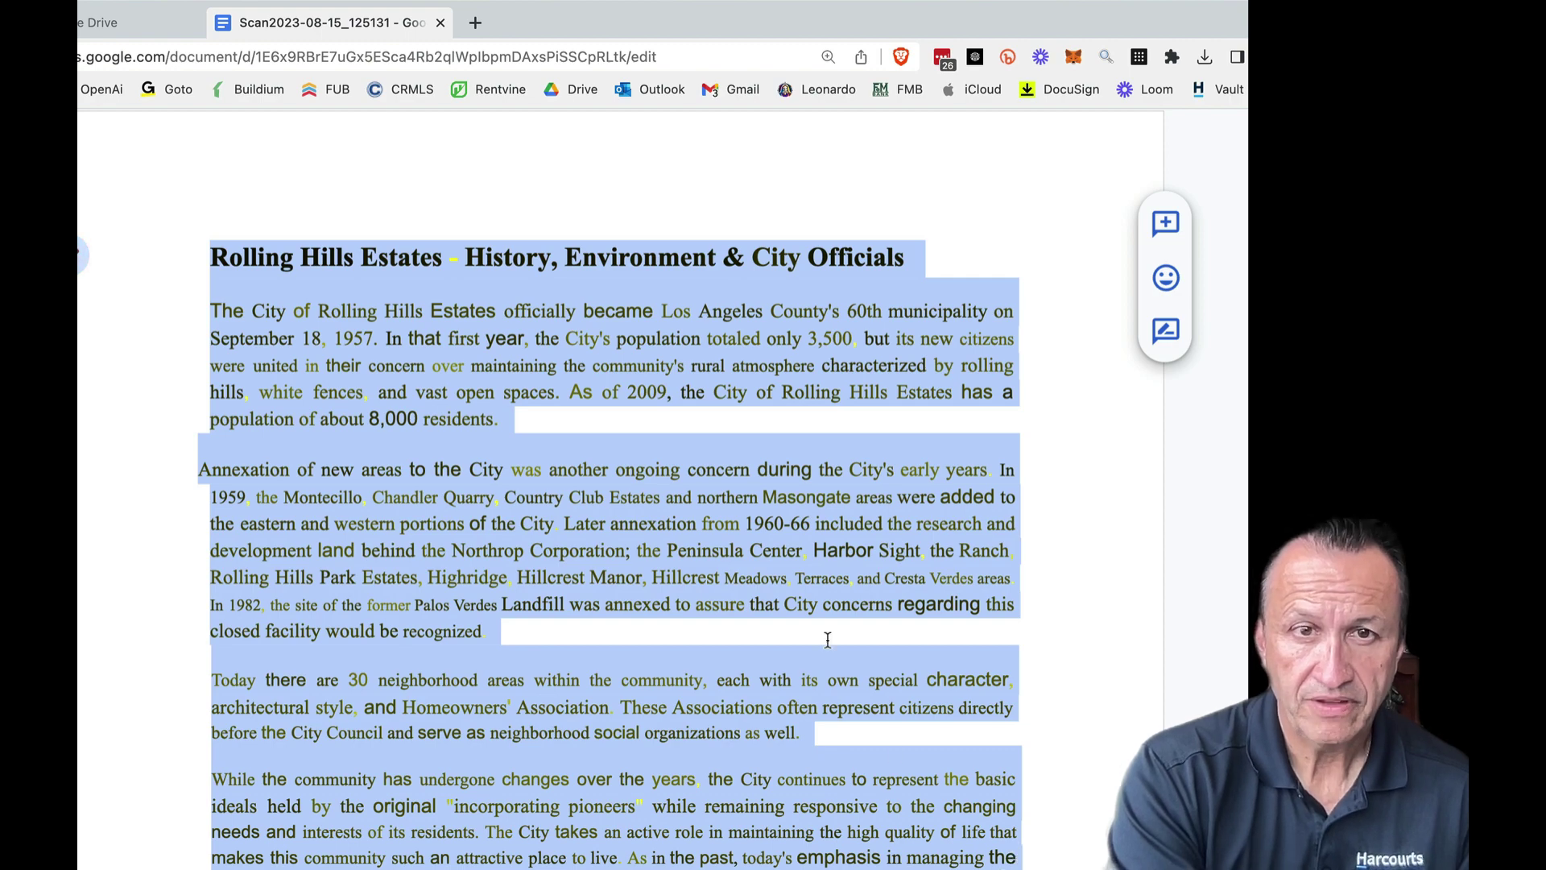
scroll(828, 640, "down", 5)
left_click_drag(495, 564, 207, 257)
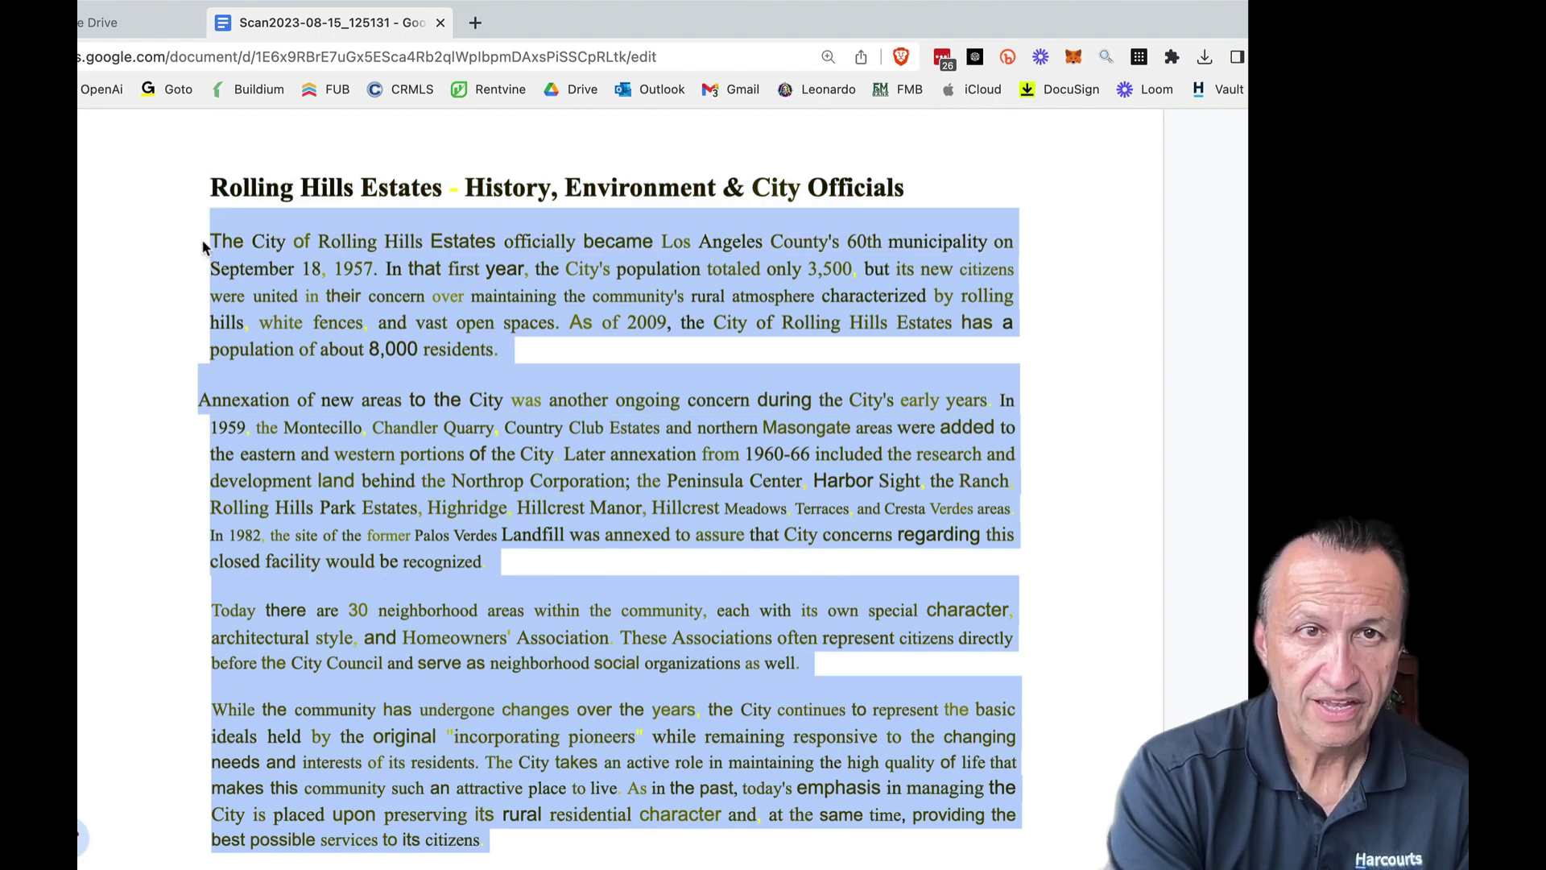
scroll(353, 307, "down", 2)
right_click(353, 307)
left_click(433, 197)
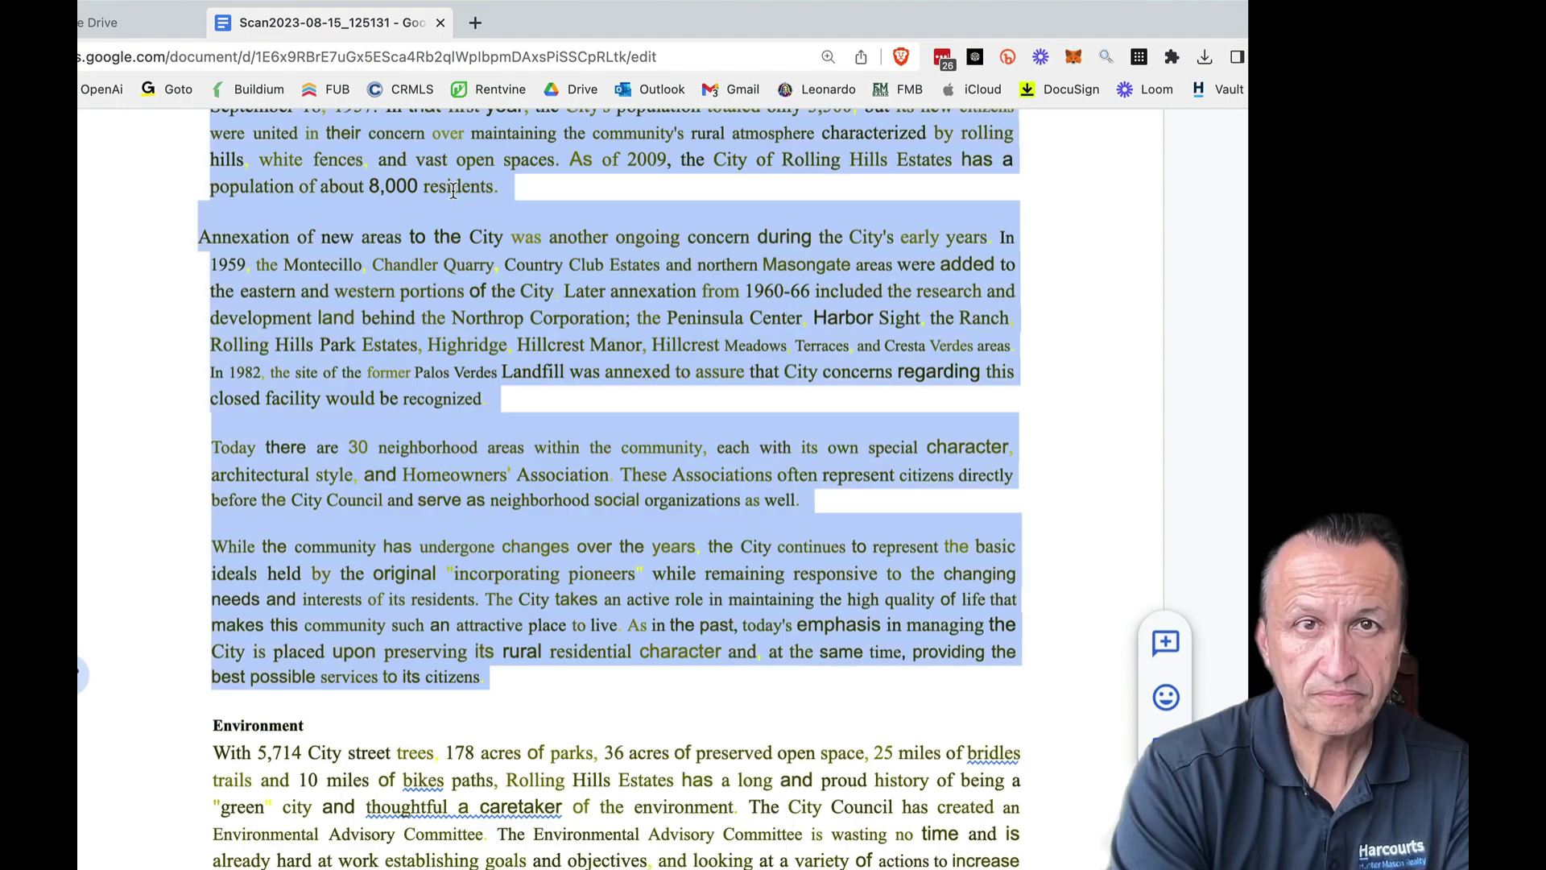
left_click(475, 24)
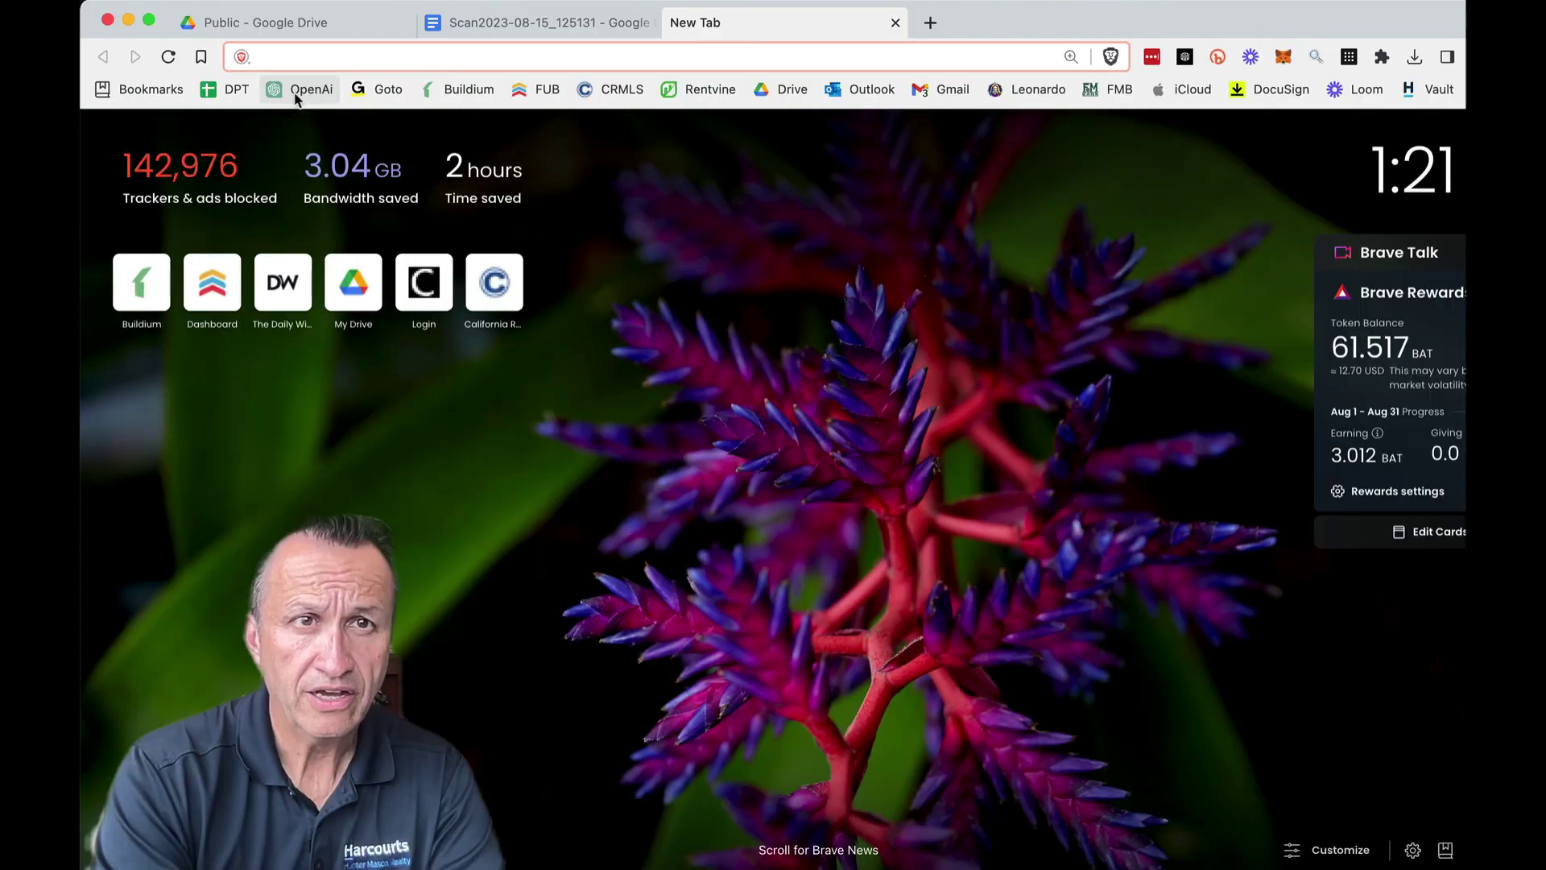
Send ChatGPT 'summarize article' followed by the pasted Rolling Hills Estates text.
left_click(91, 92)
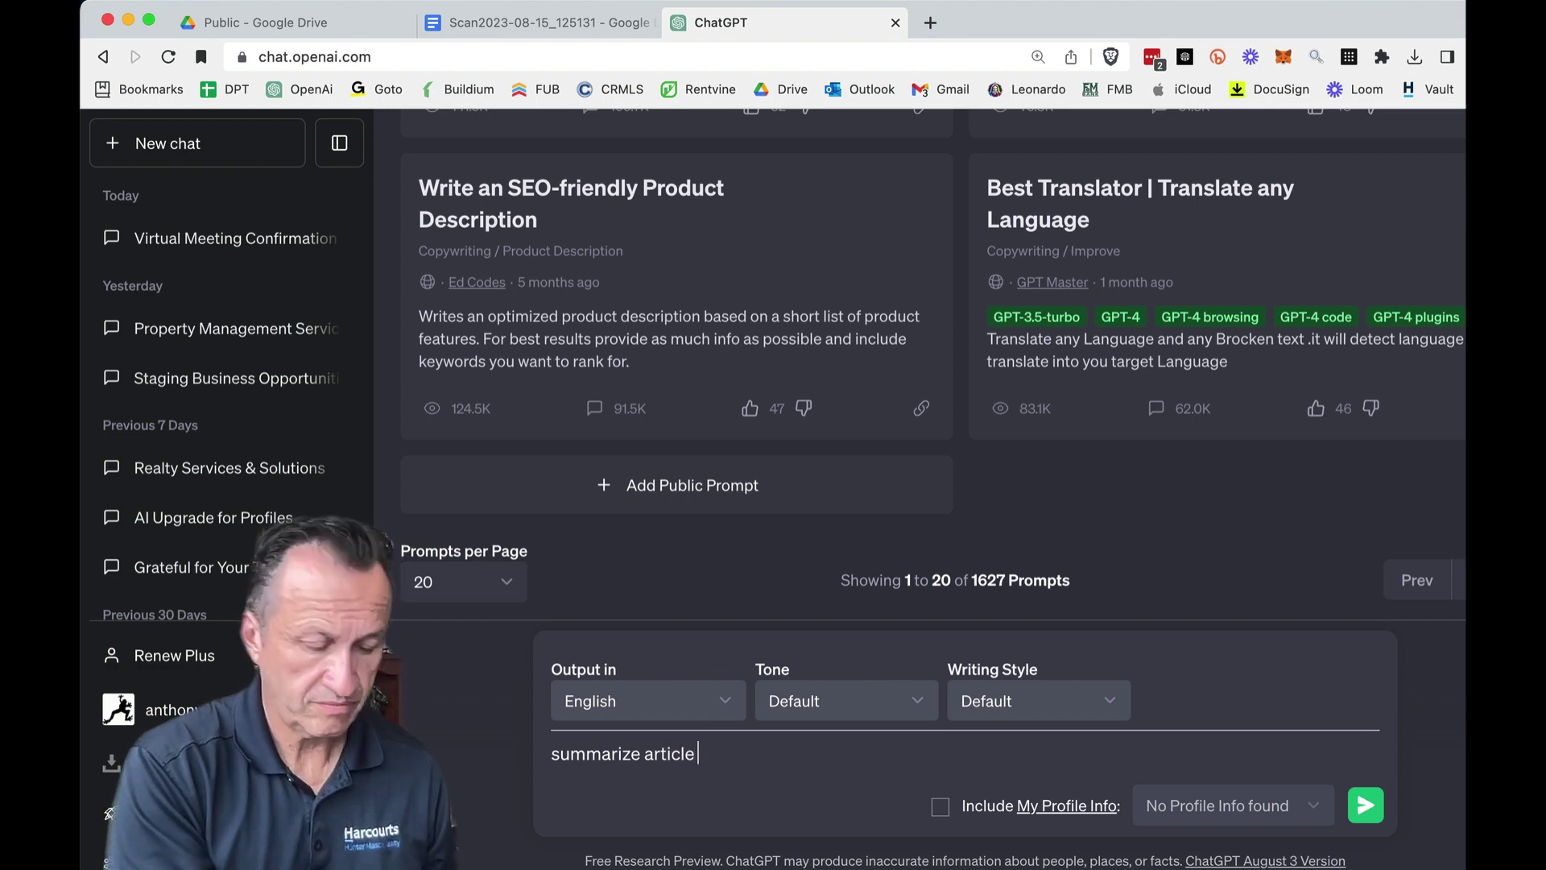
key("super+v")
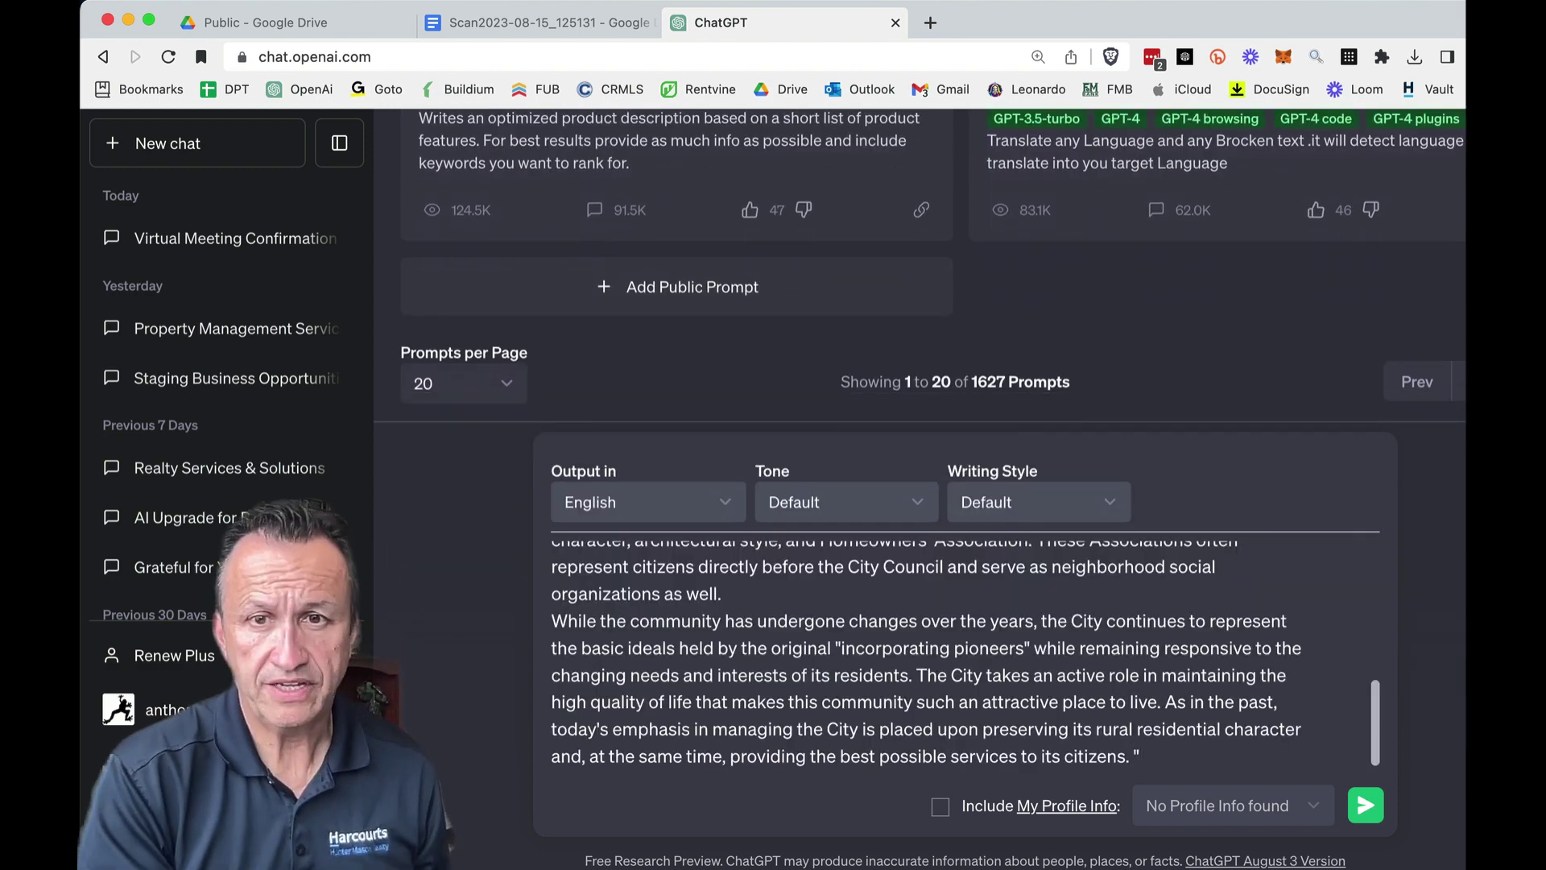
key("Return")
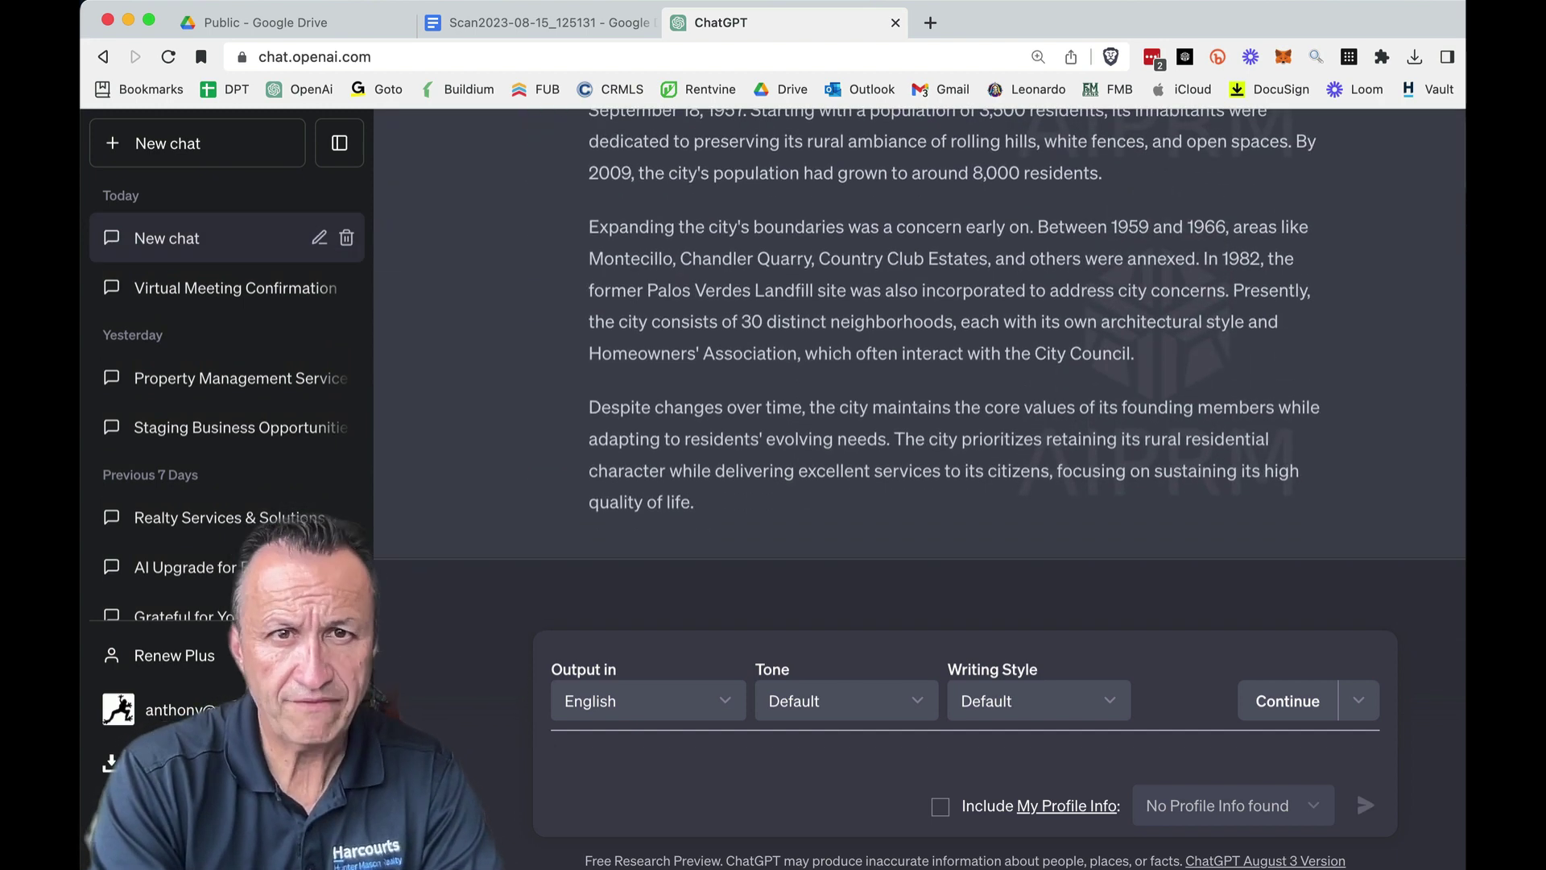
Ask ChatGPT to 'create youtube script' from the Rolling Hills Estates summary.
scroll(877, 322, "up", 5)
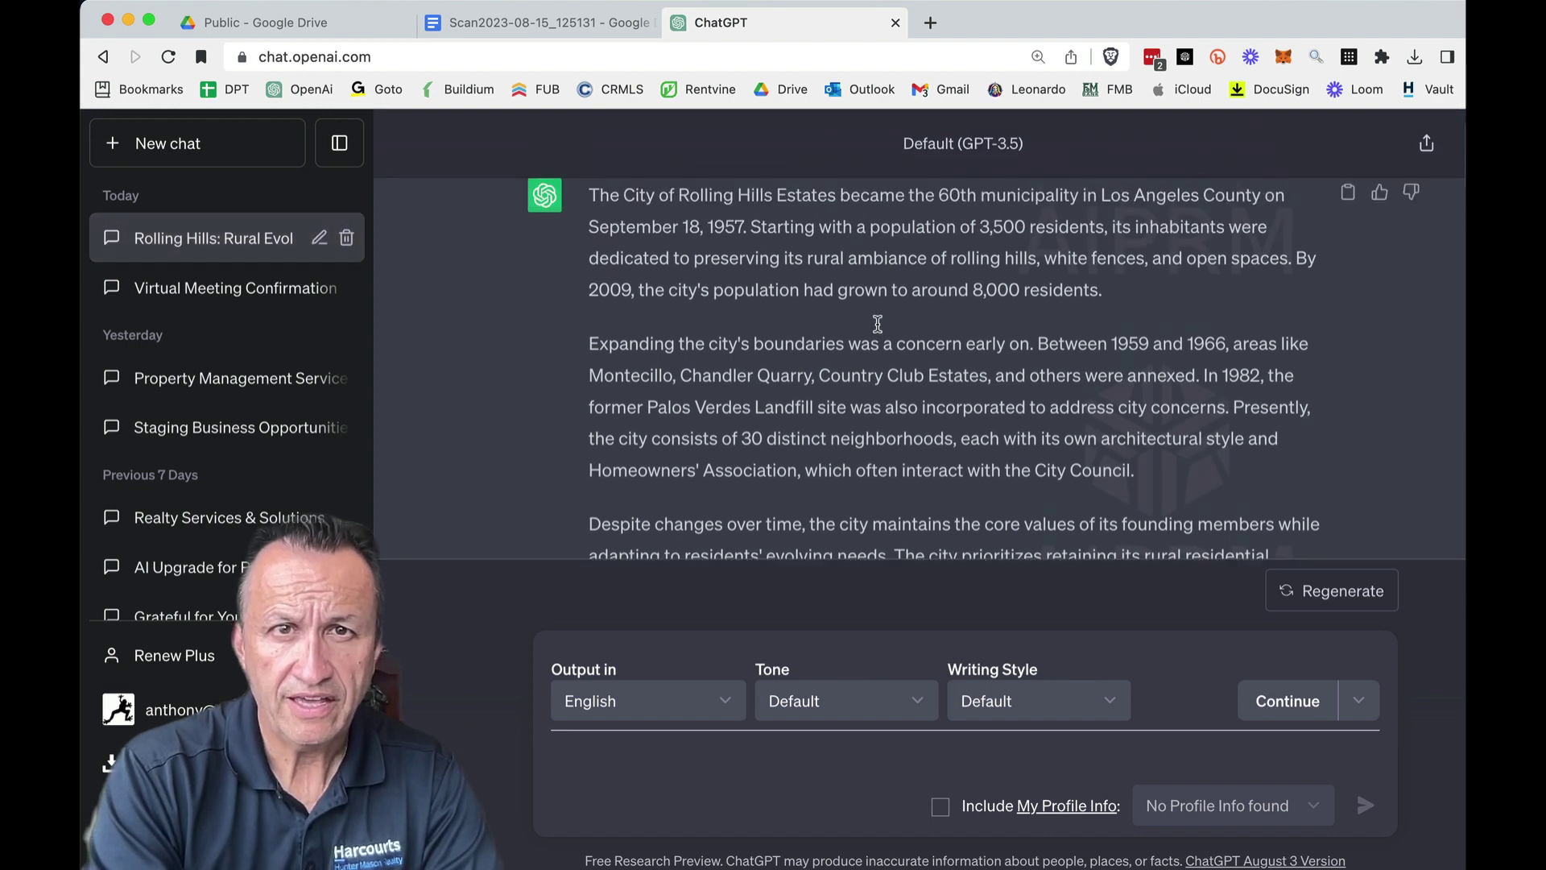
scroll(877, 322, "down", 1)
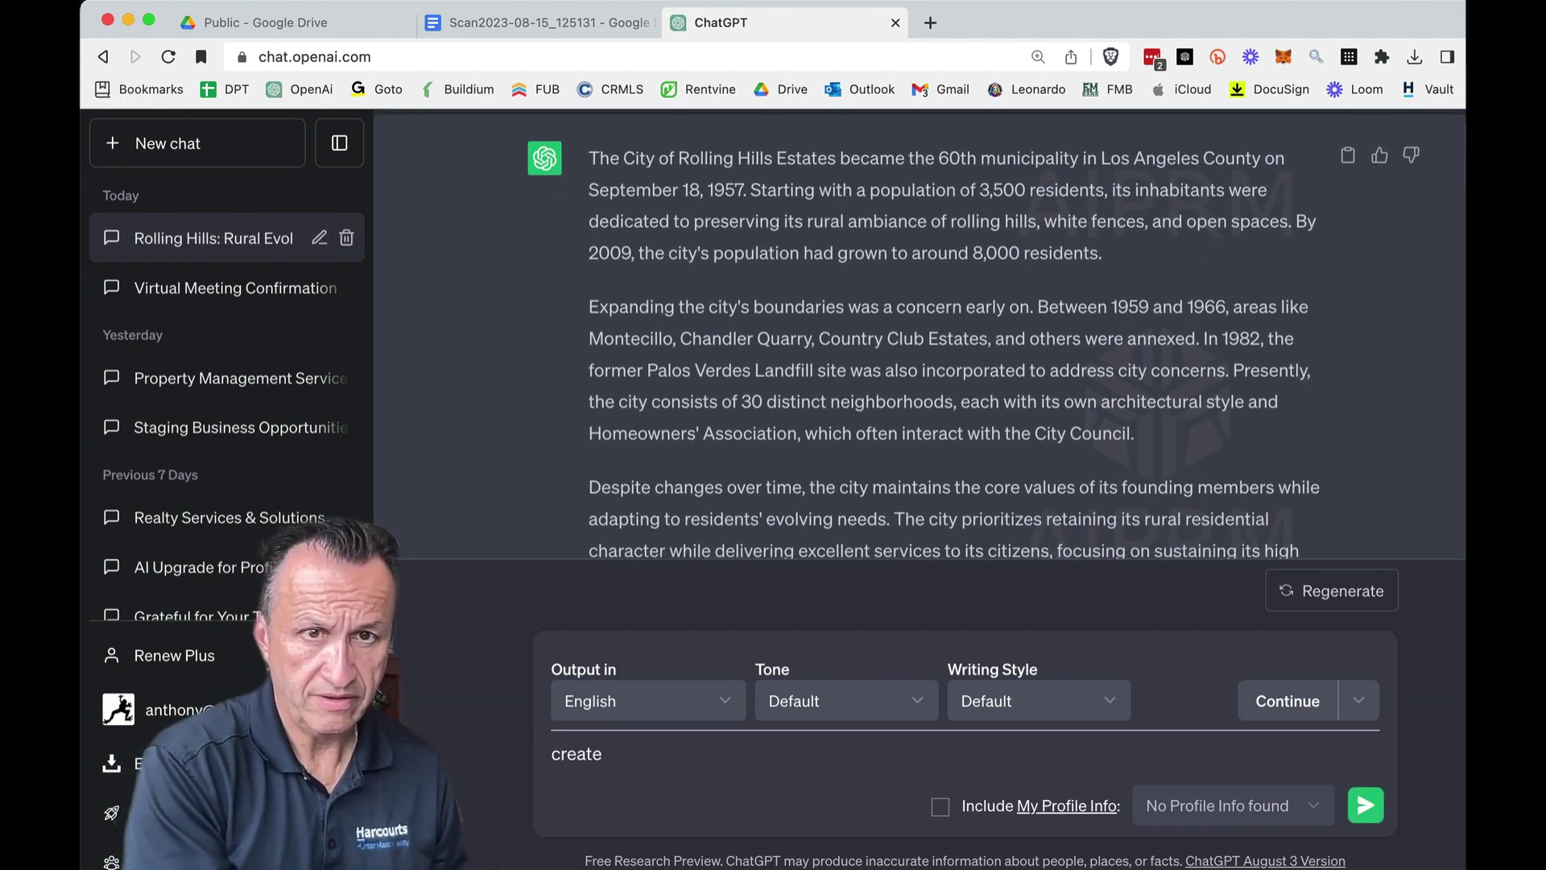
type("youtube script")
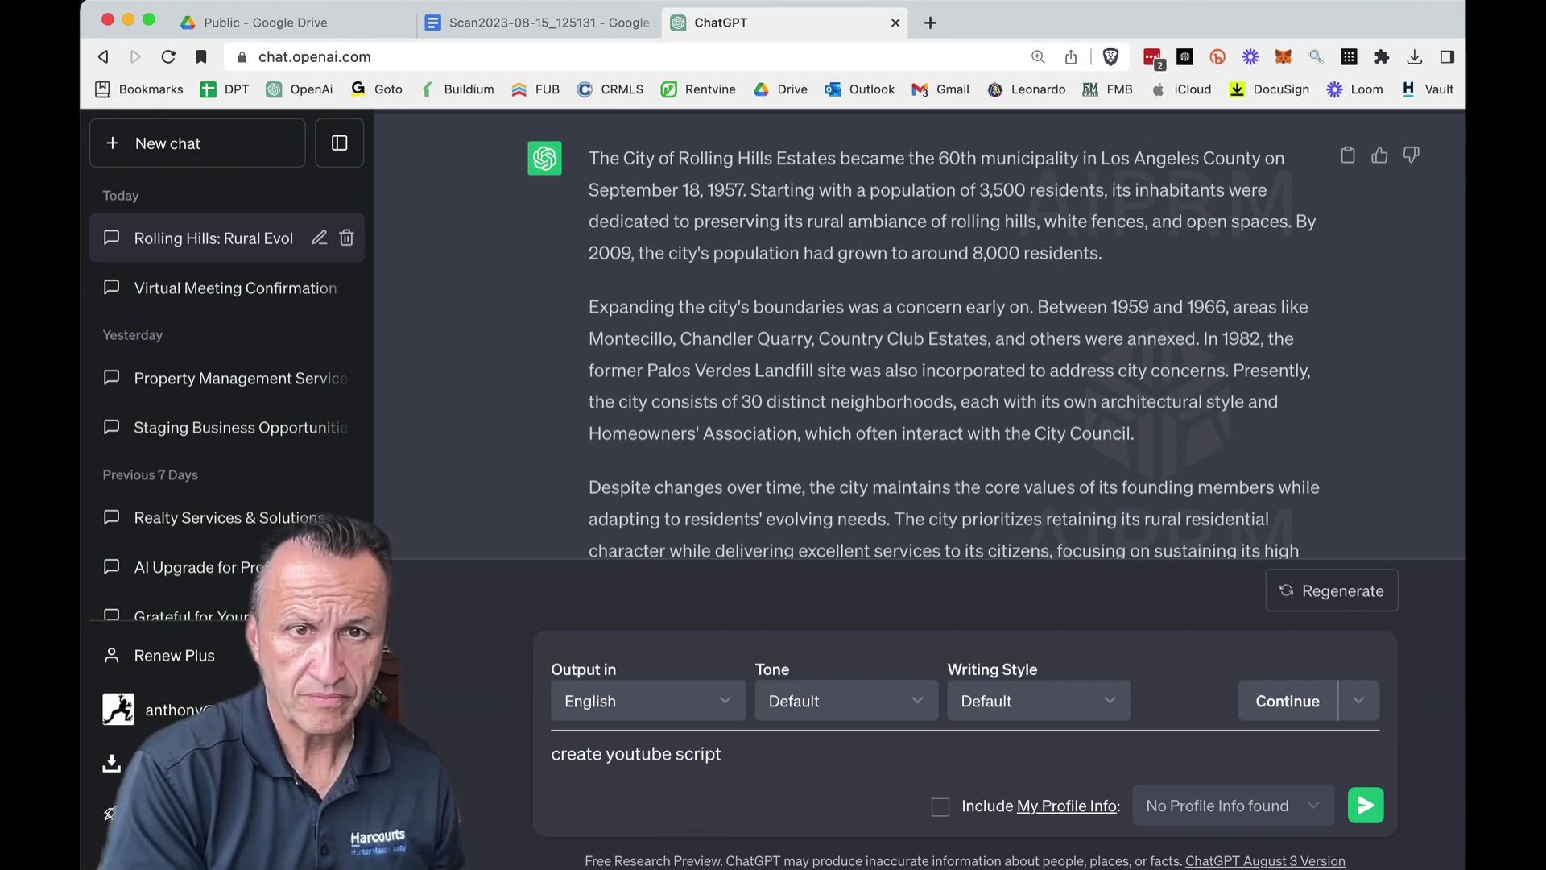
key("Return")
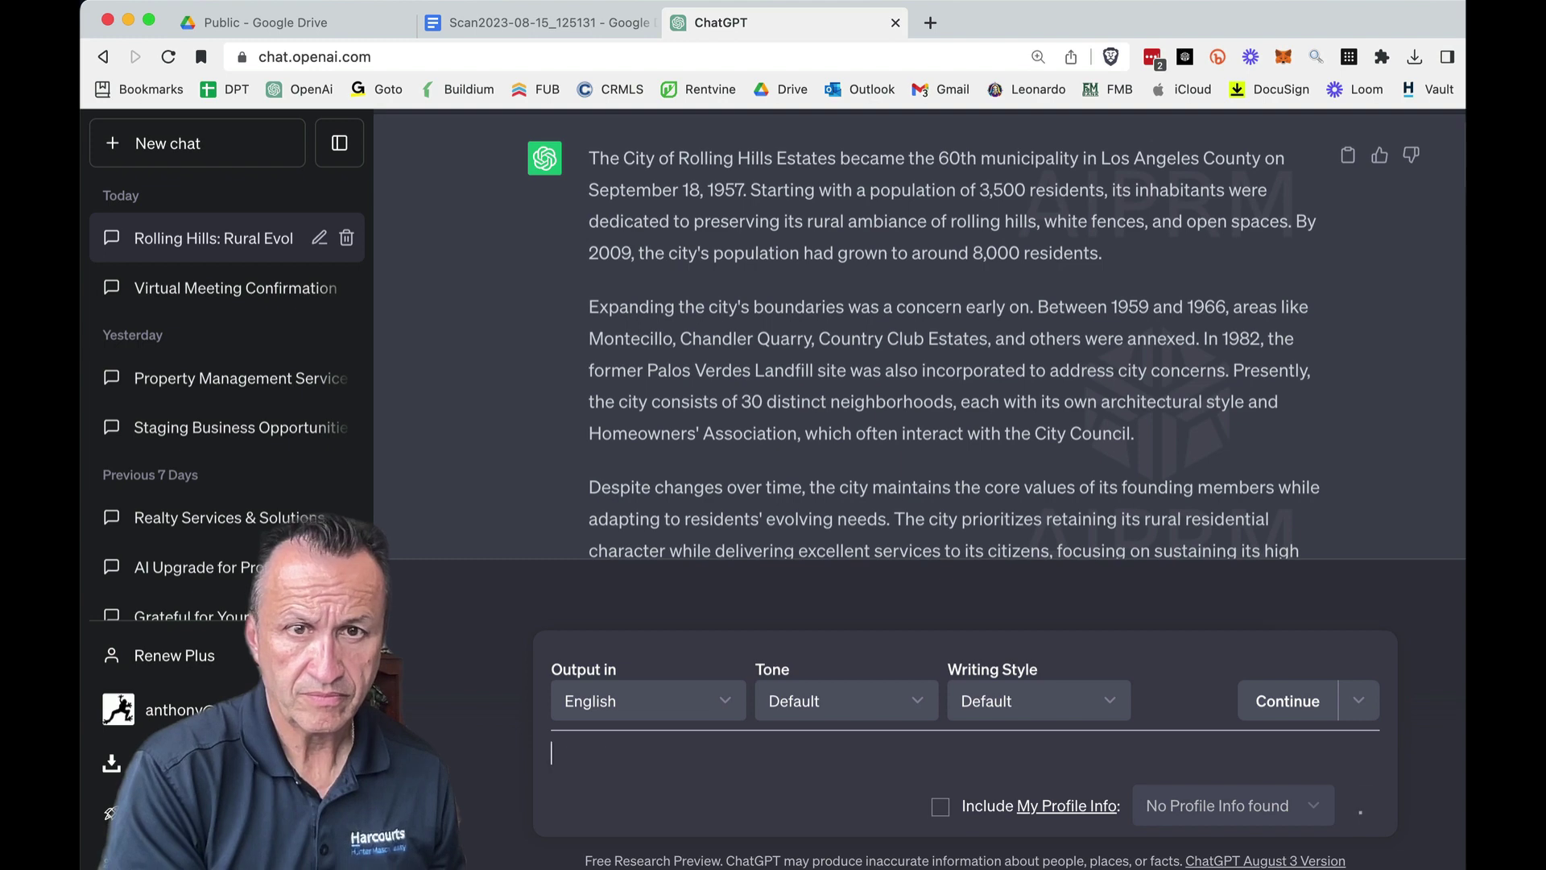